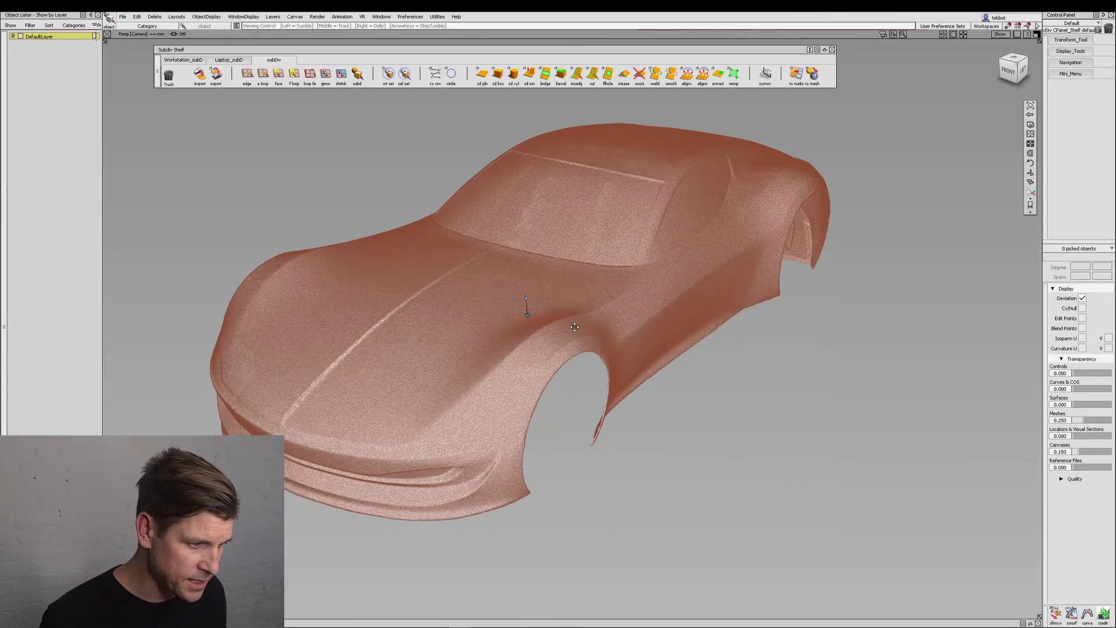
- Set the transparency of meshes to 0.620
alt+shift+drag(574, 326, 842, 388)
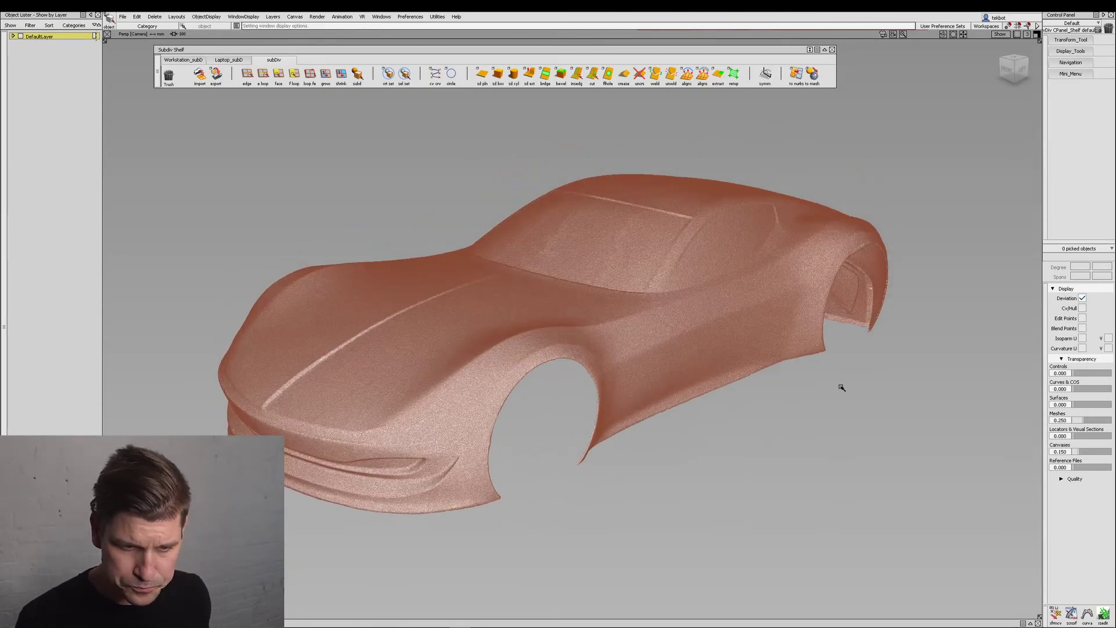
drag(1087, 419, 1098, 419)
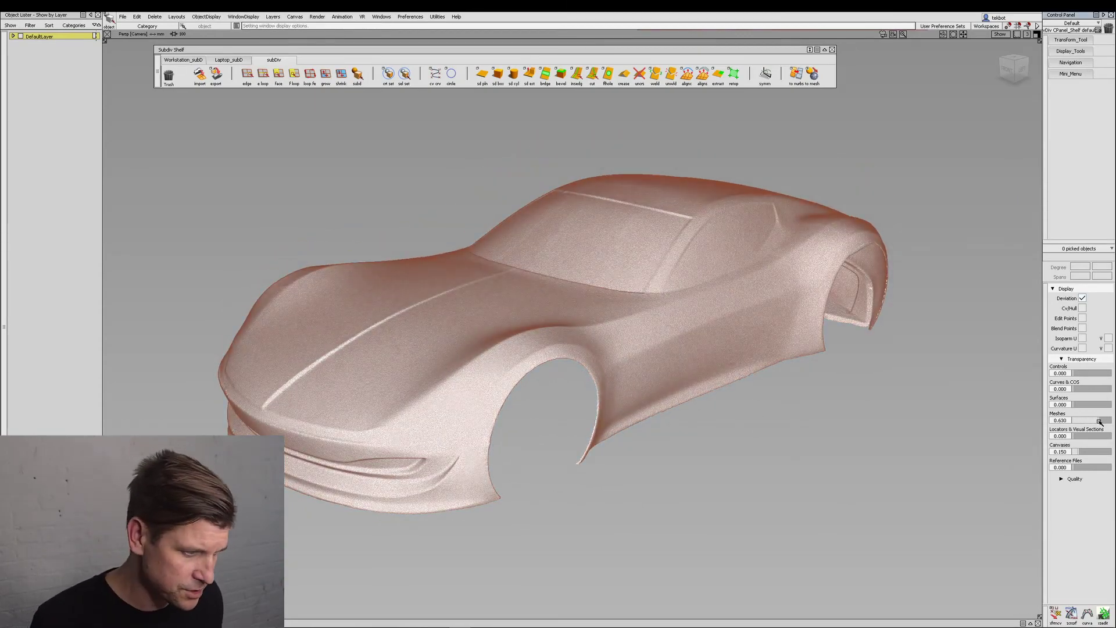
mouse_move(658, 341)
alt+shift+mouse_down()
mouse_move(574, 386)
mouse_move(655, 340)
alt+shift+mouse_up()
- Start the Subdiv Retopo tool with the car body mesh as projection target and no existing subdiv to project
click(733, 78)
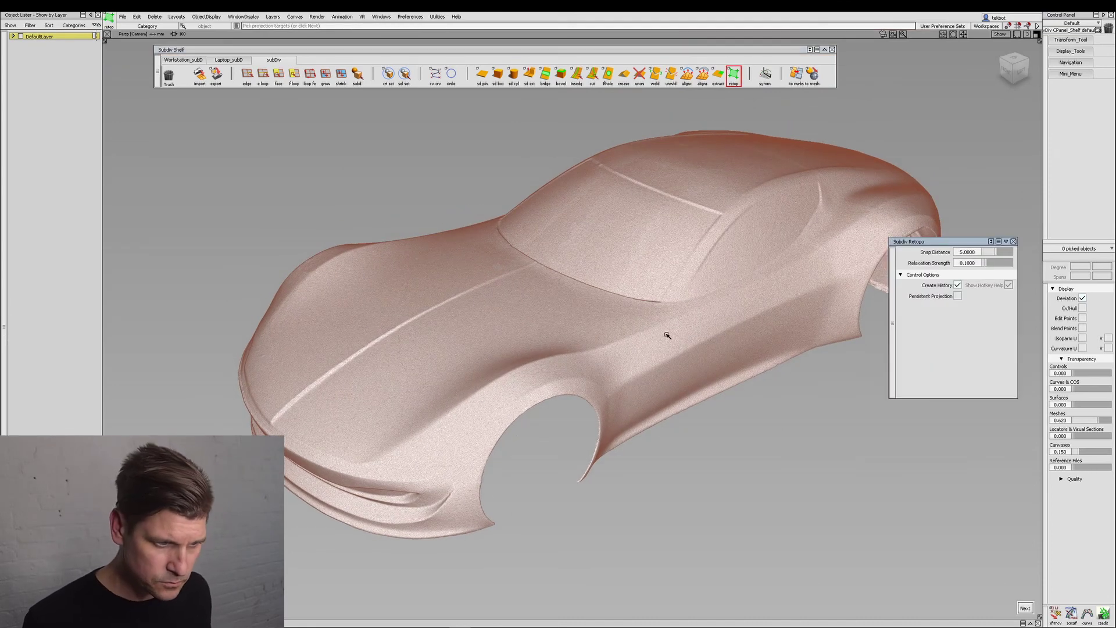
click(667, 336)
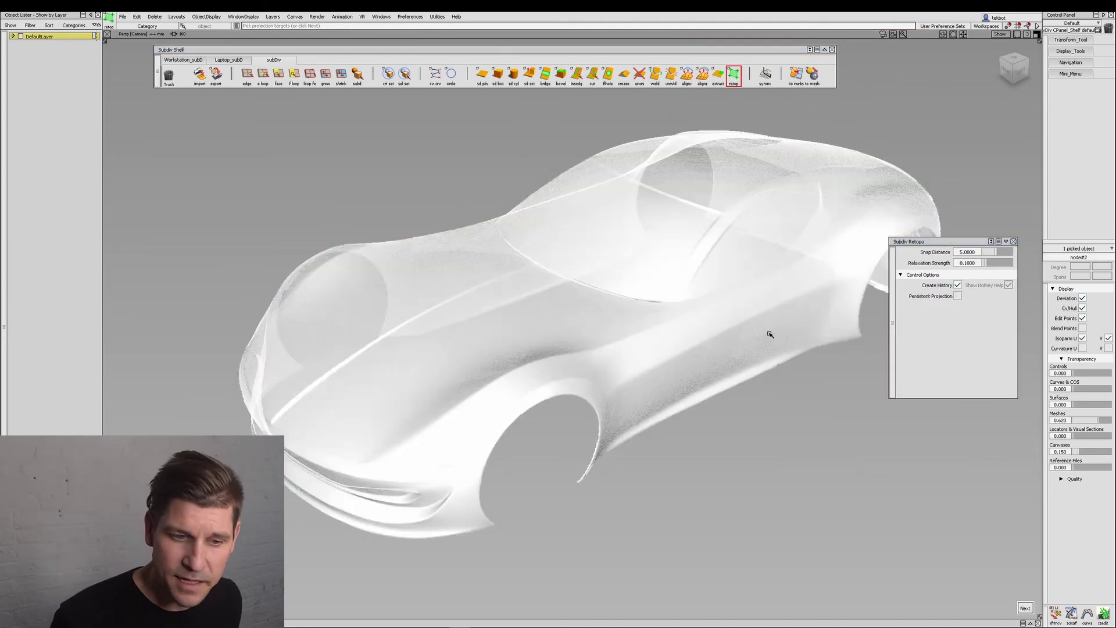
key(space)
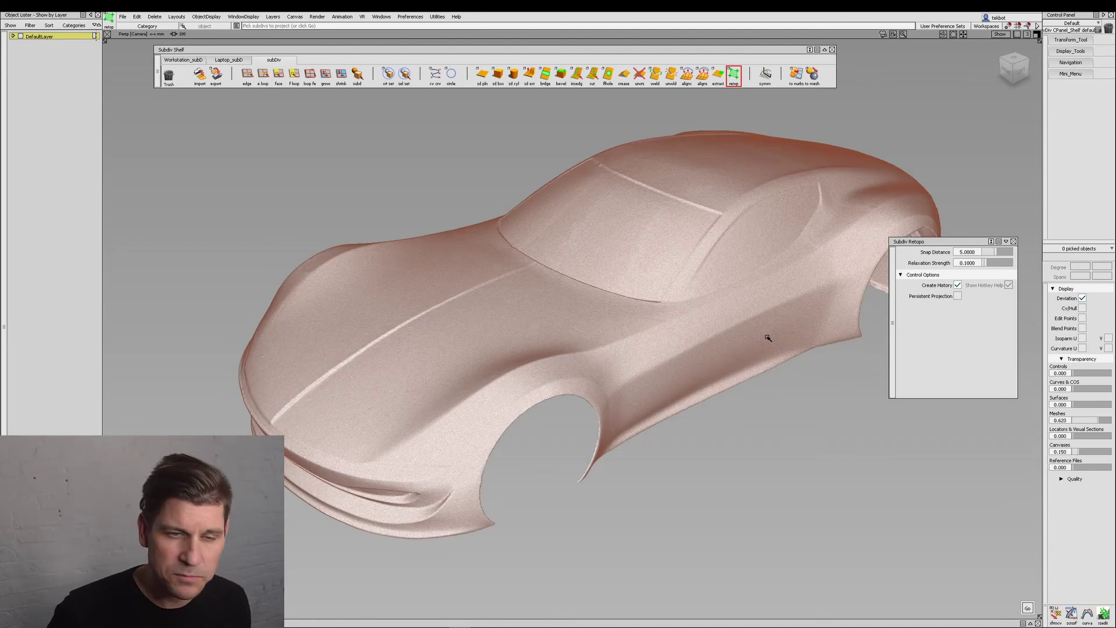
key(Return)
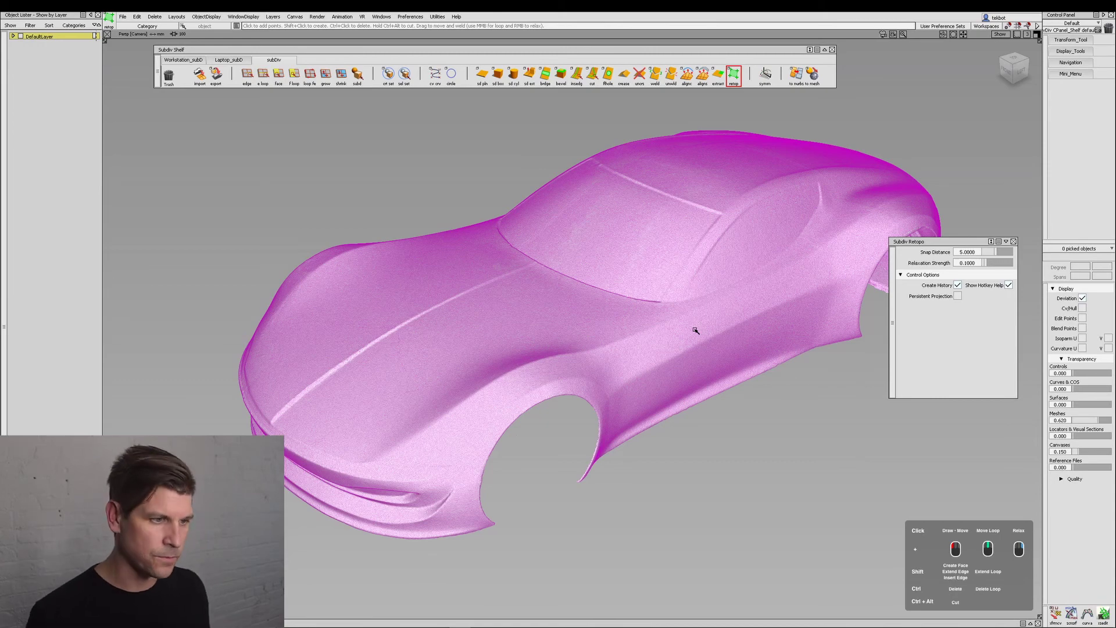
- Create a row of three adjoining quad faces on the hood along the windshield base, starting beside the centerline
alt+shift+drag(532, 260, 498, 331)
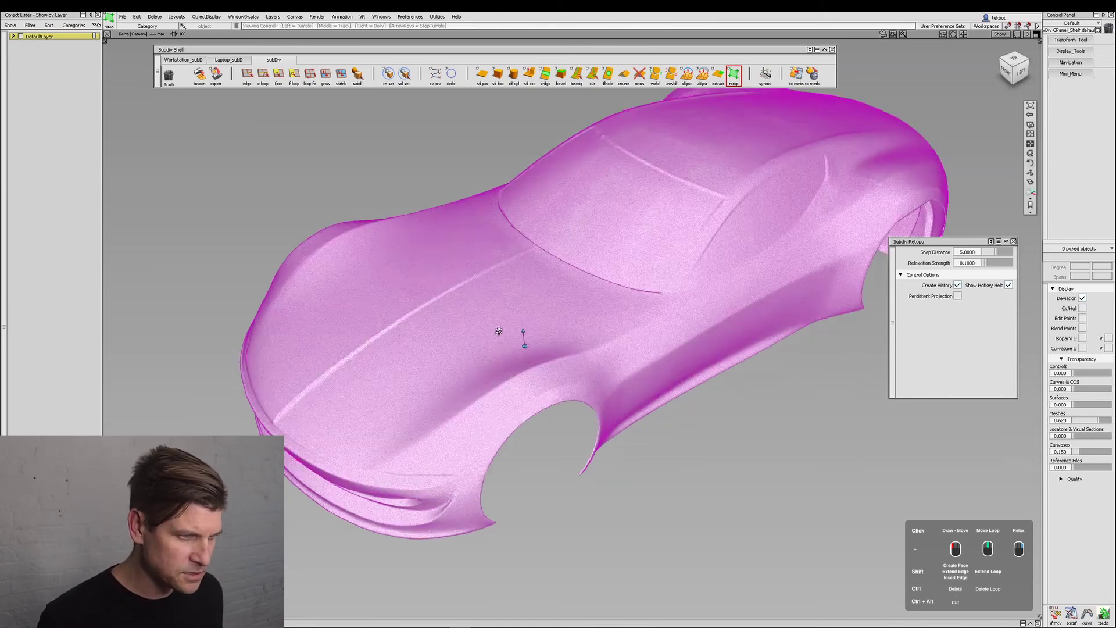
alt+shift+right_drag(498, 332, 515, 314)
alt+shift+drag(487, 310, 575, 317)
alt+shift+middle_drag(575, 317, 577, 320)
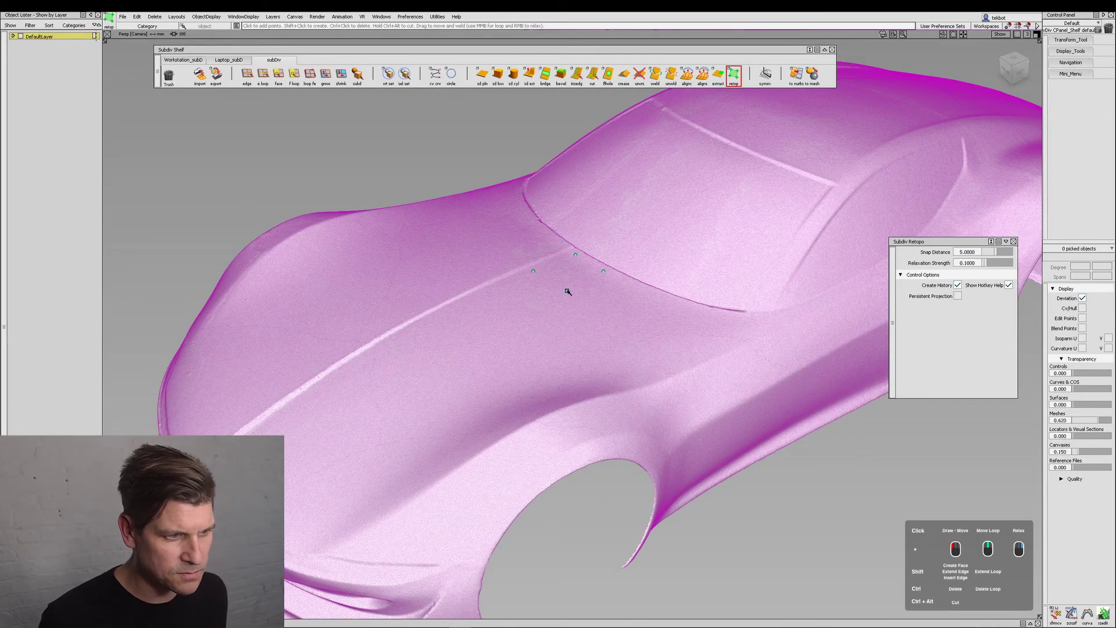
alt+shift+drag(588, 290, 551, 372)
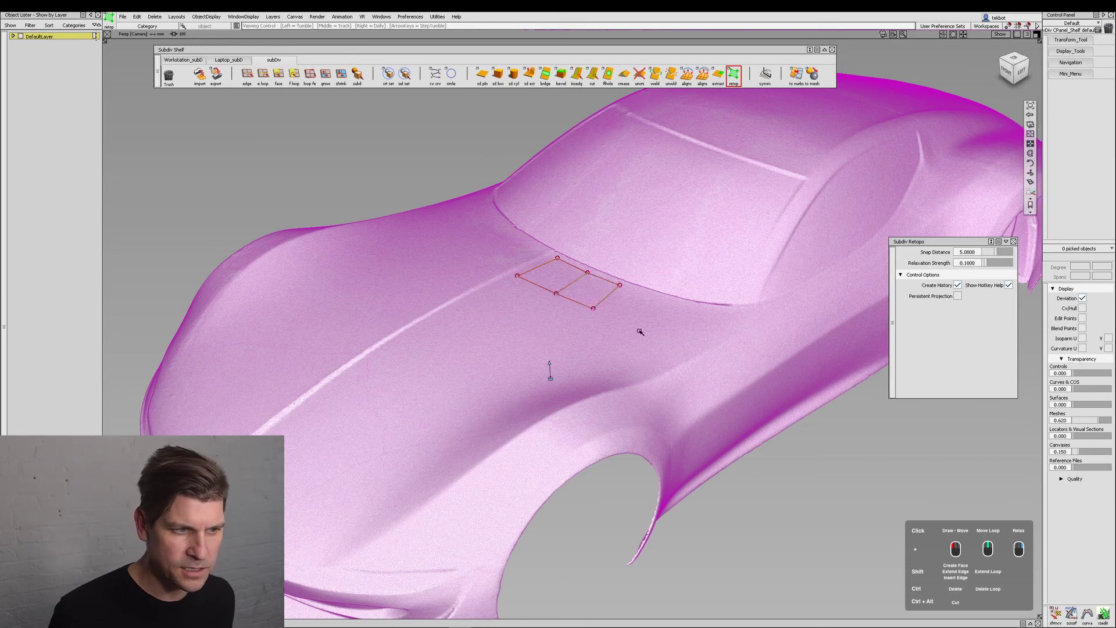
alt+shift+drag(640, 332, 591, 337)
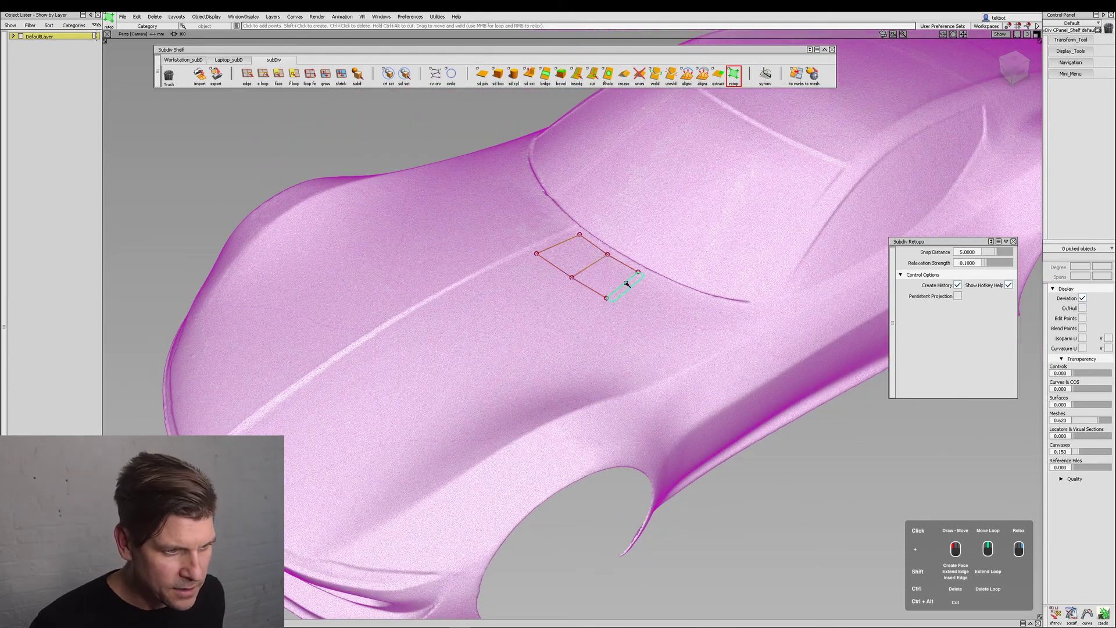
shift+drag(625, 284, 665, 304)
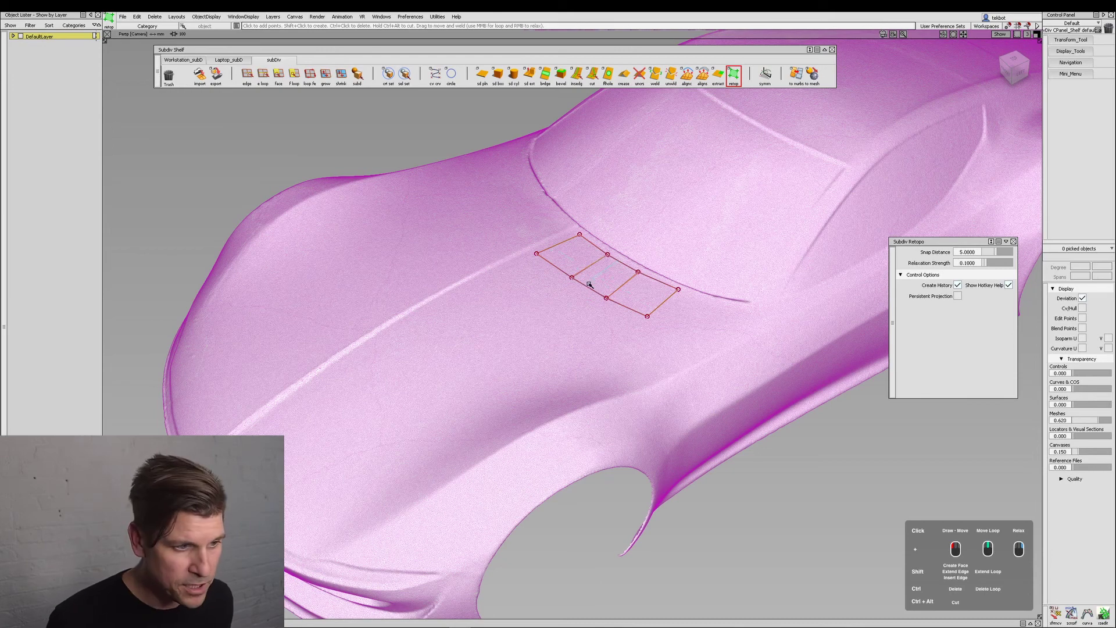
- Extend the front edge loop of the three-face row in successive rows down the hood to the nose
shift+middle_drag(586, 289, 355, 429)
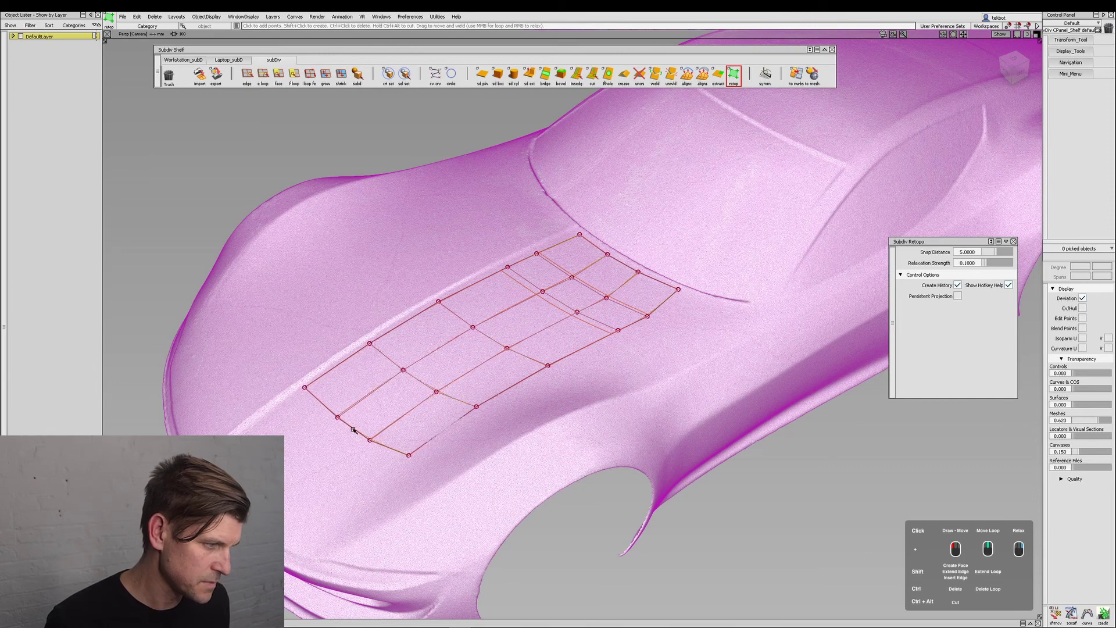
alt+shift+drag(550, 375, 602, 450)
alt+shift+middle_drag(602, 450, 653, 261)
shift+middle_drag(557, 314, 536, 471)
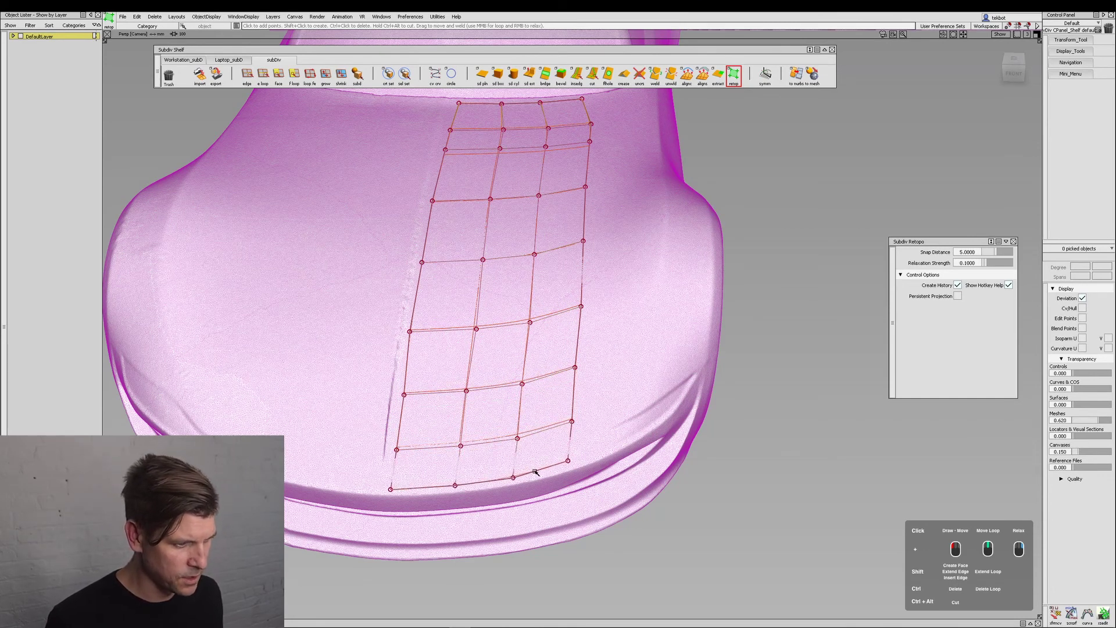
- Adjust the hood patch's side edges near the nose so they follow the centerline and run evenly along the outer side
drag(404, 411, 400, 413)
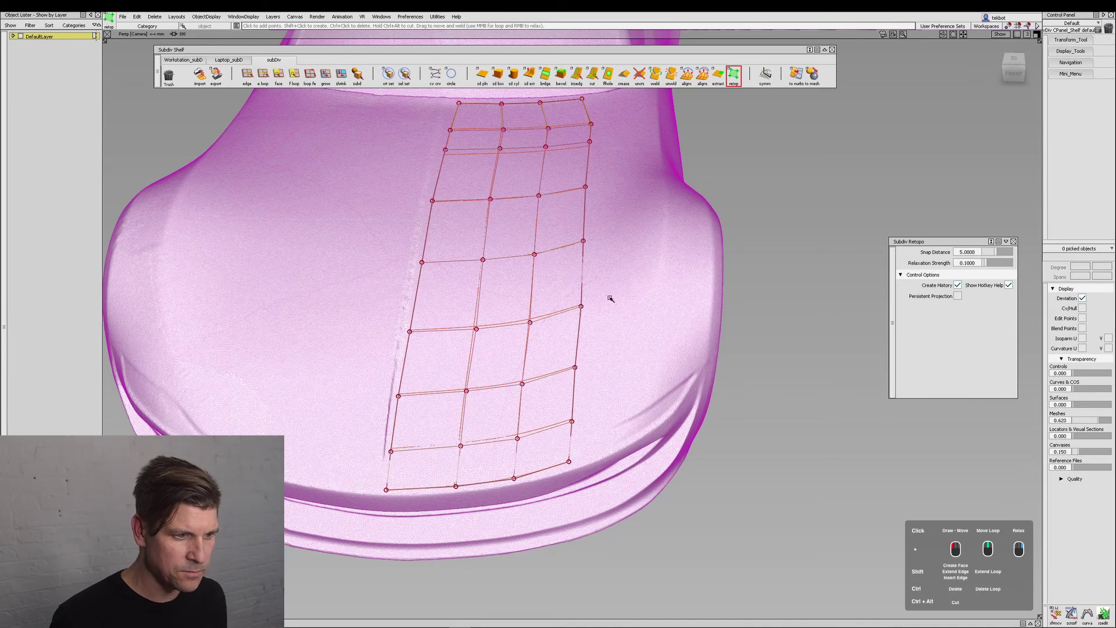
mouse_move(545, 446)
mouse_down()
mouse_move(561, 428)
mouse_move(546, 447)
mouse_up()
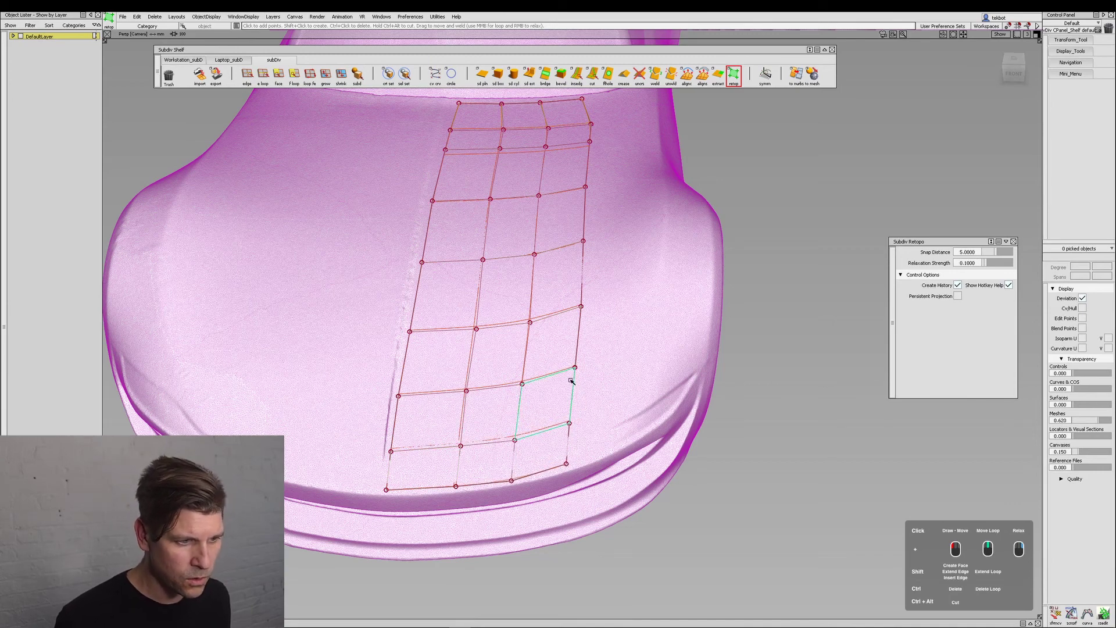
drag(573, 389, 573, 390)
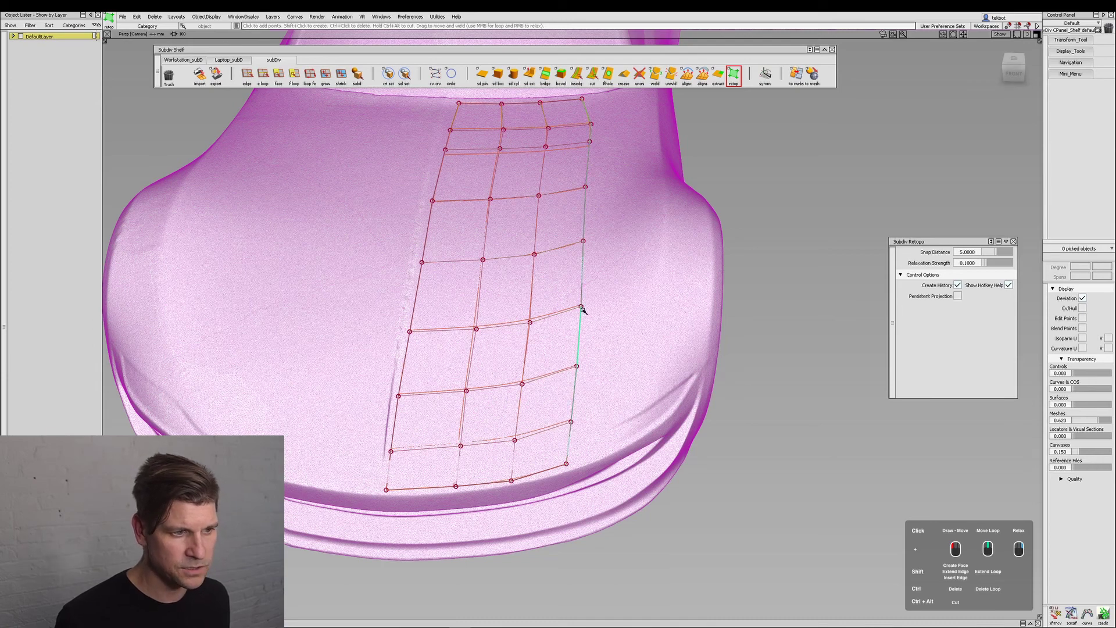
- Extend the hood patch's outer edge loop sideways toward the fender by two columns of faces
alt+shift+drag(488, 257, 631, 296)
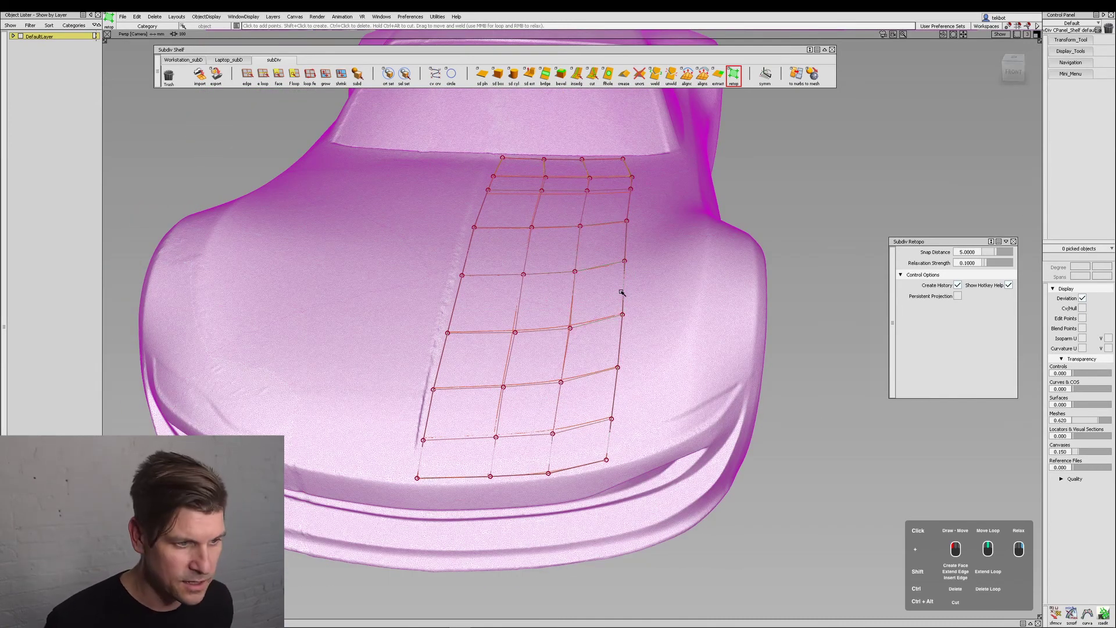
shift+drag(622, 292, 676, 271)
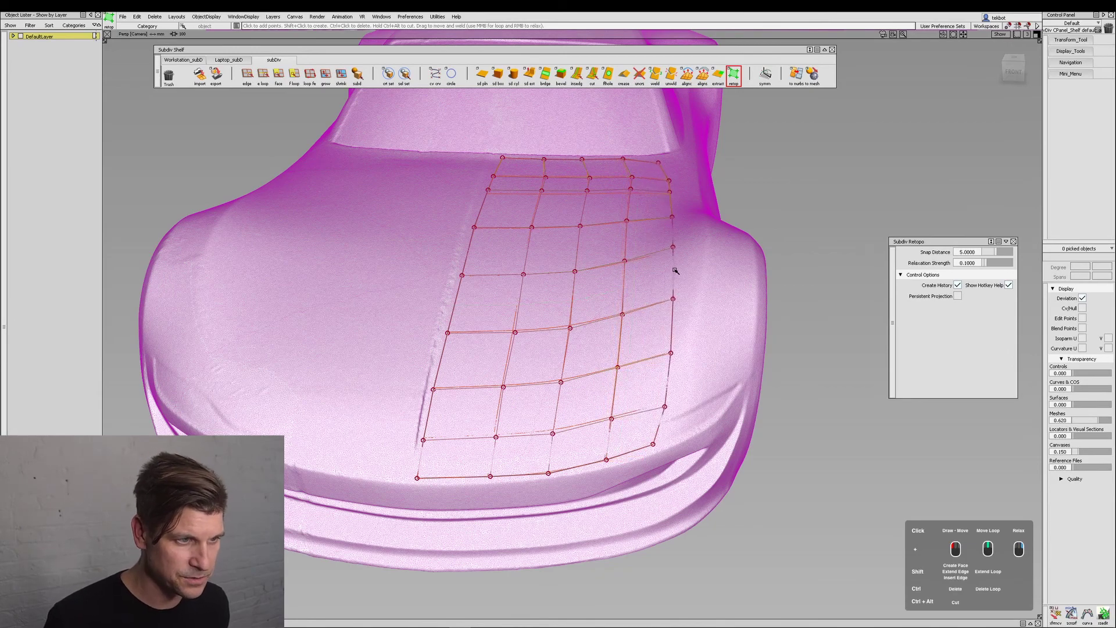
shift+middle_drag(675, 271, 665, 267)
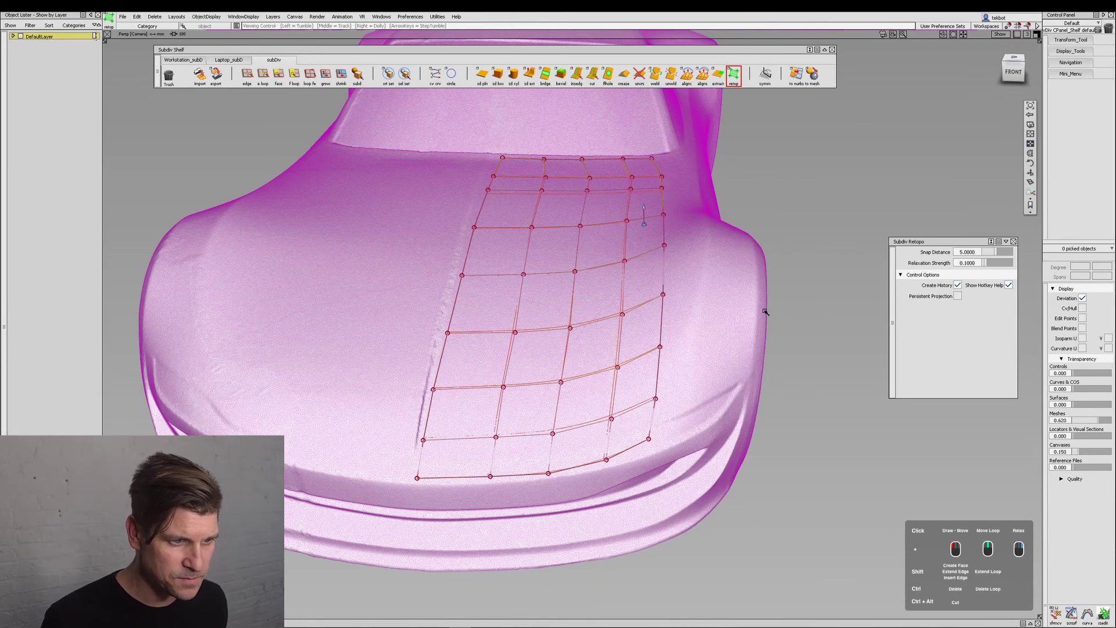
alt+shift+drag(765, 311, 334, 473)
shift+middle_drag(645, 249, 660, 274)
alt+shift+drag(511, 329, 920, 207)
alt+shift+right_drag(920, 207, 750, 319)
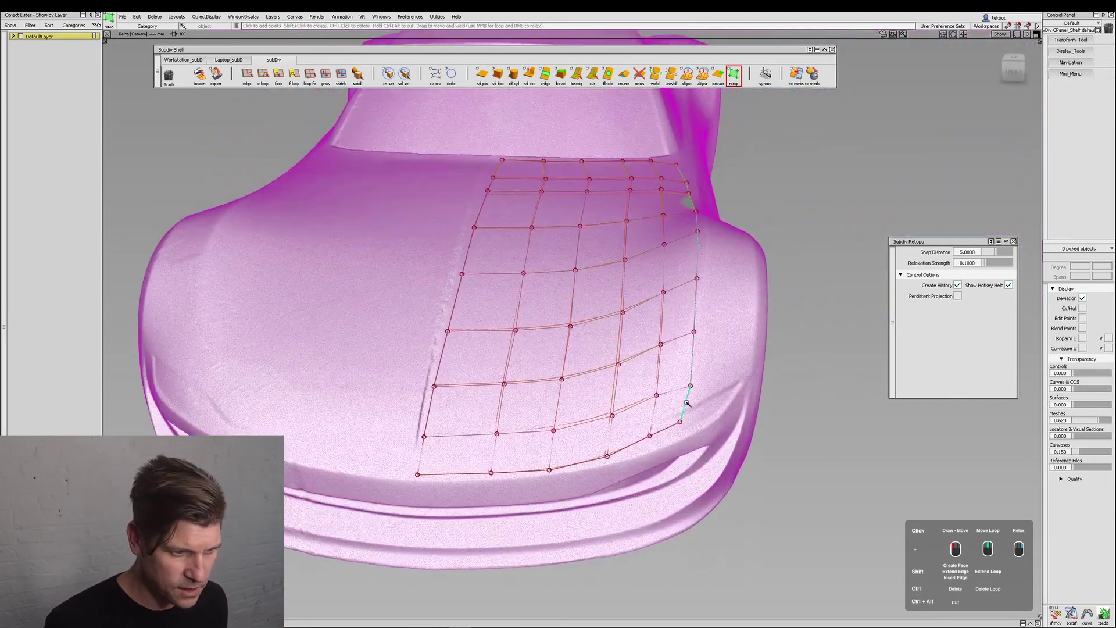
- Reposition the outer column's edges and points along the fender, moving the rear corner point to the windshield's lower corner
drag(686, 403, 679, 397)
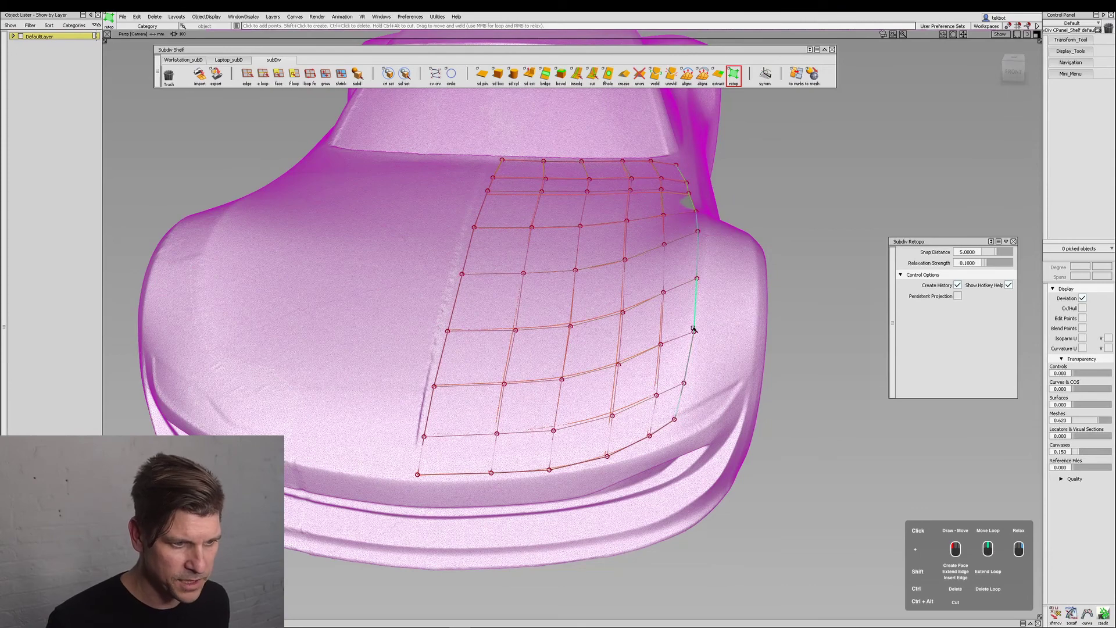
alt+shift+drag(690, 199, 712, 268)
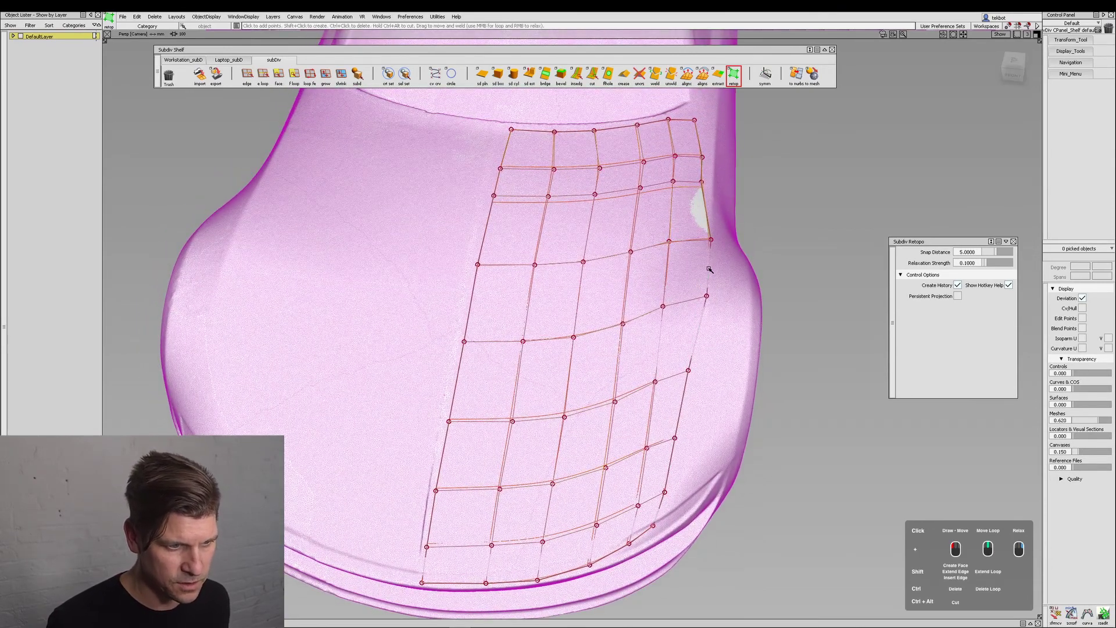
drag(687, 382, 691, 383)
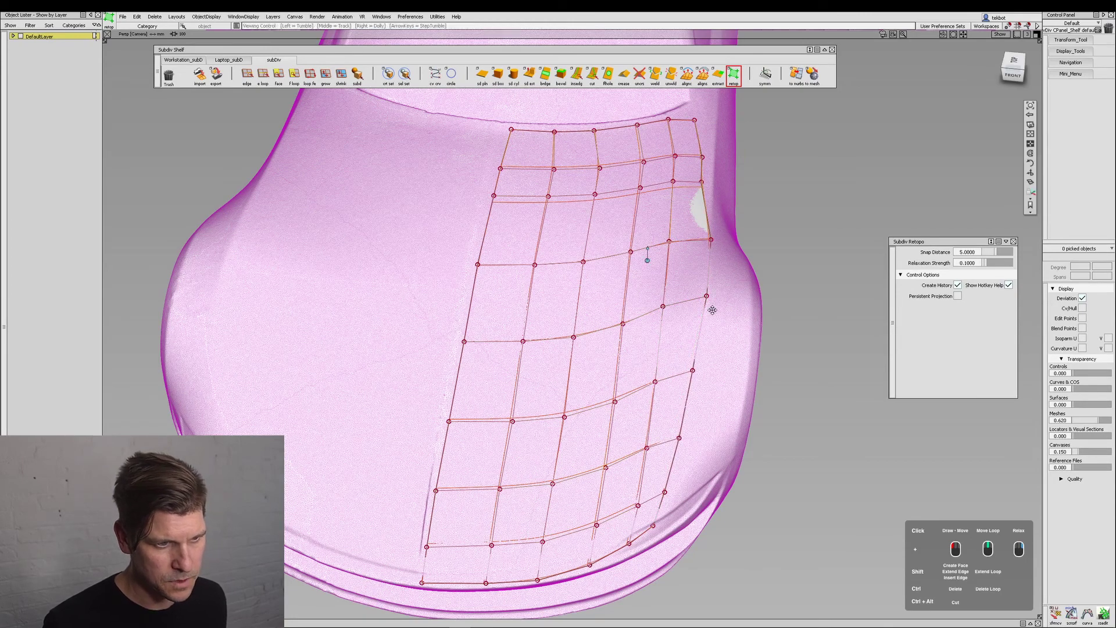
alt+shift+middle_drag(712, 310, 693, 399)
drag(684, 253, 694, 250)
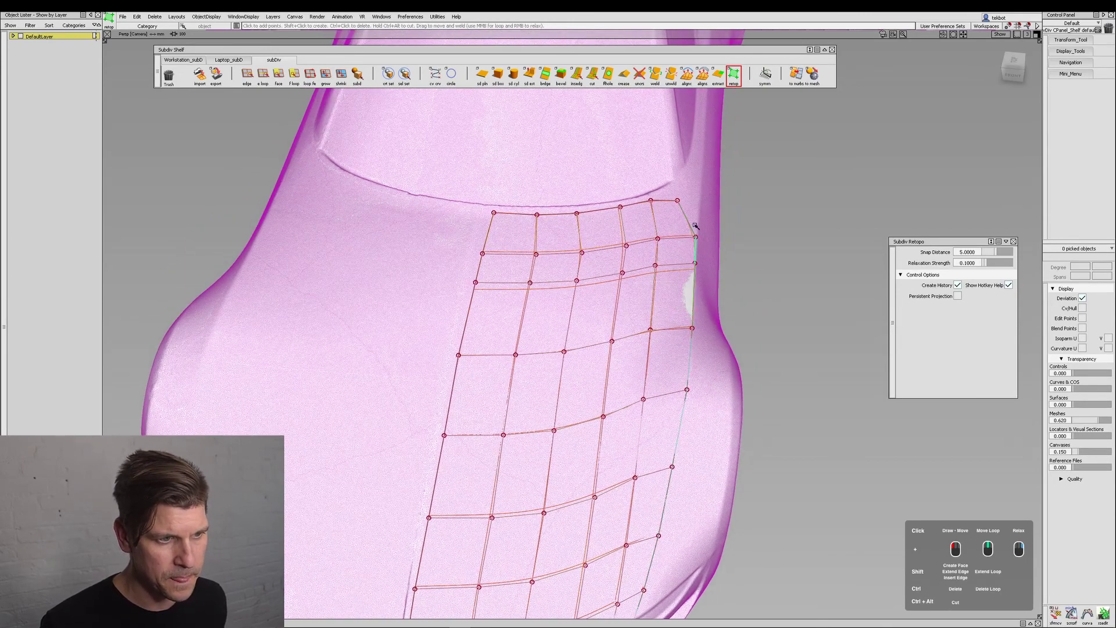
drag(678, 199, 672, 189)
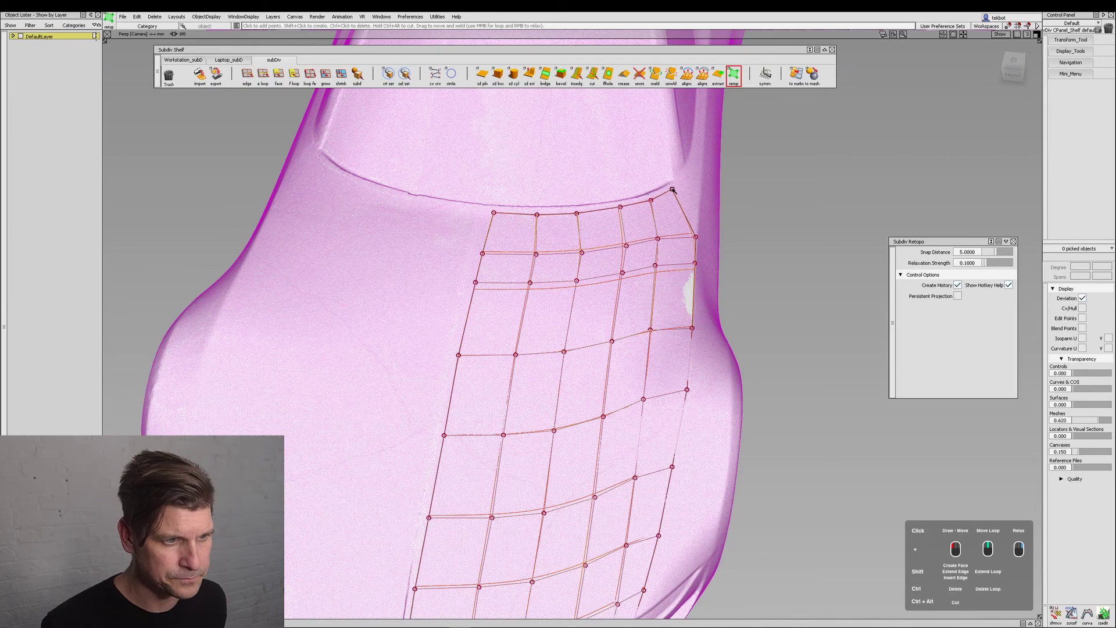
- Delete one of the closely spaced cross loops near the windshield and shift the two neighboring loops to even out the spacing
alt+shift+drag(648, 499, 690, 157)
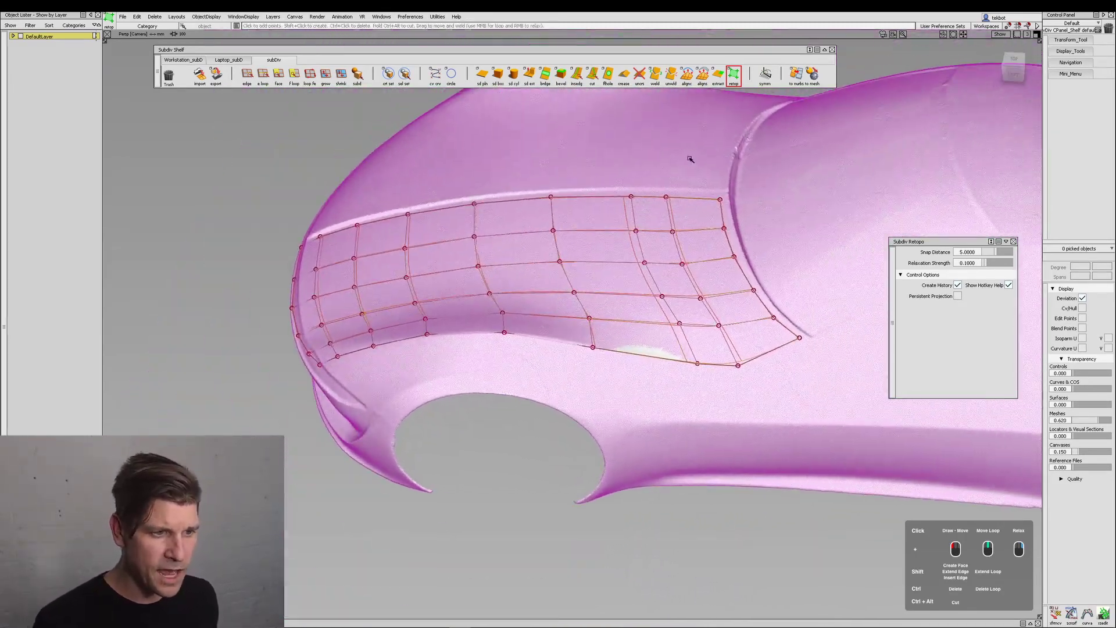
middle_click(671, 313)
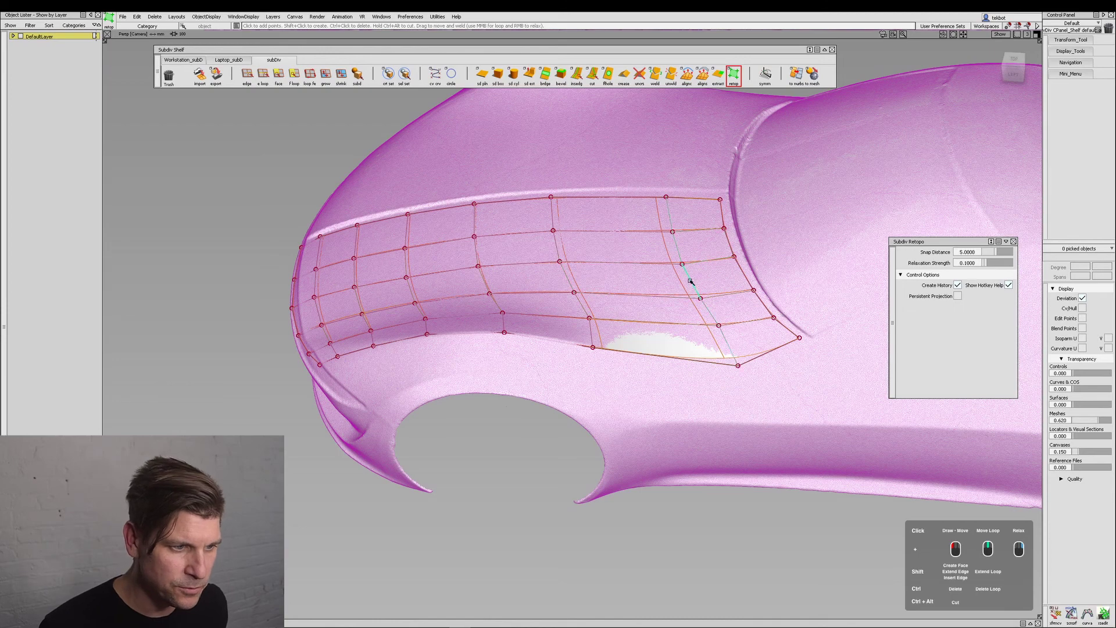
mouse_move(691, 282)
middle_down()
mouse_move(667, 275)
mouse_move(678, 281)
middle_up()
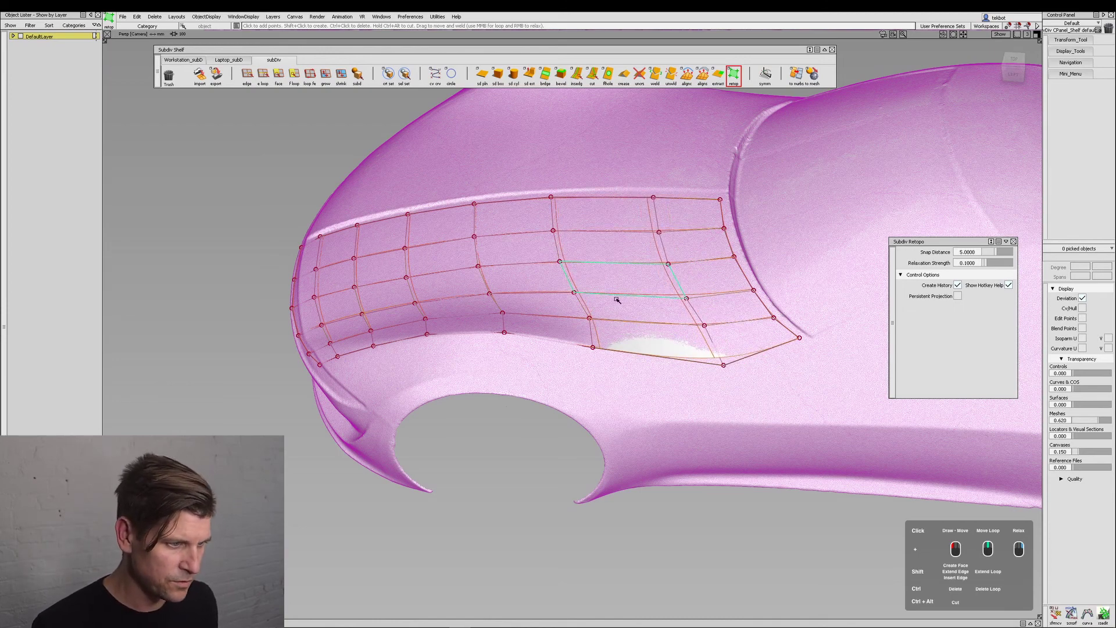
middle_drag(578, 299, 565, 300)
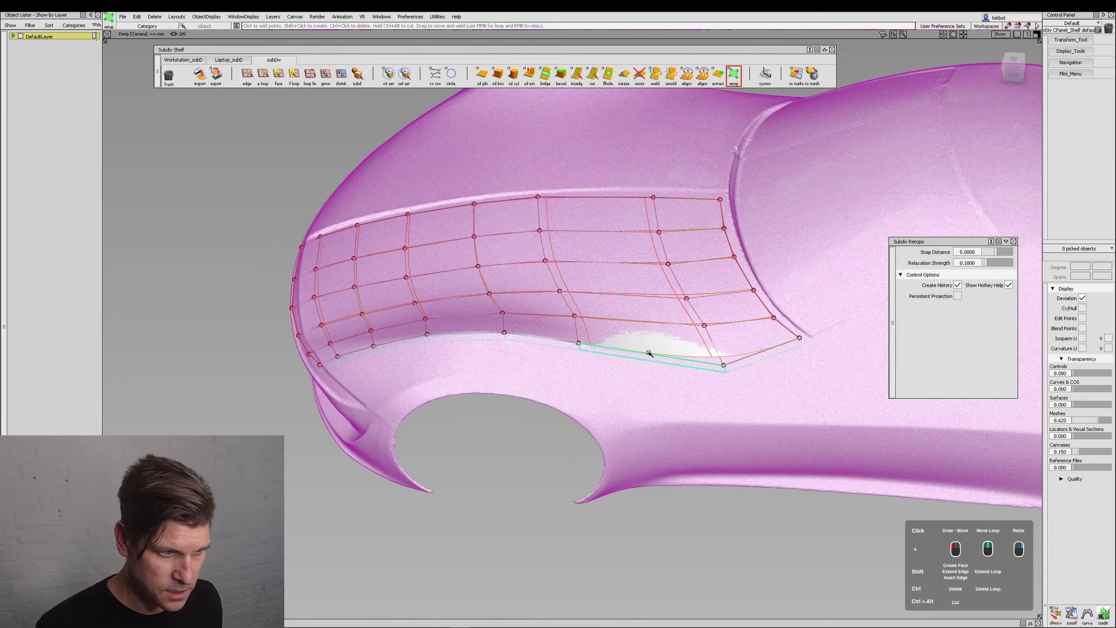
- Extend the outer edge loop by one column onto the fender above the wheel arch and adjust its position and front edge
alt+shift+drag(675, 389, 638, 338)
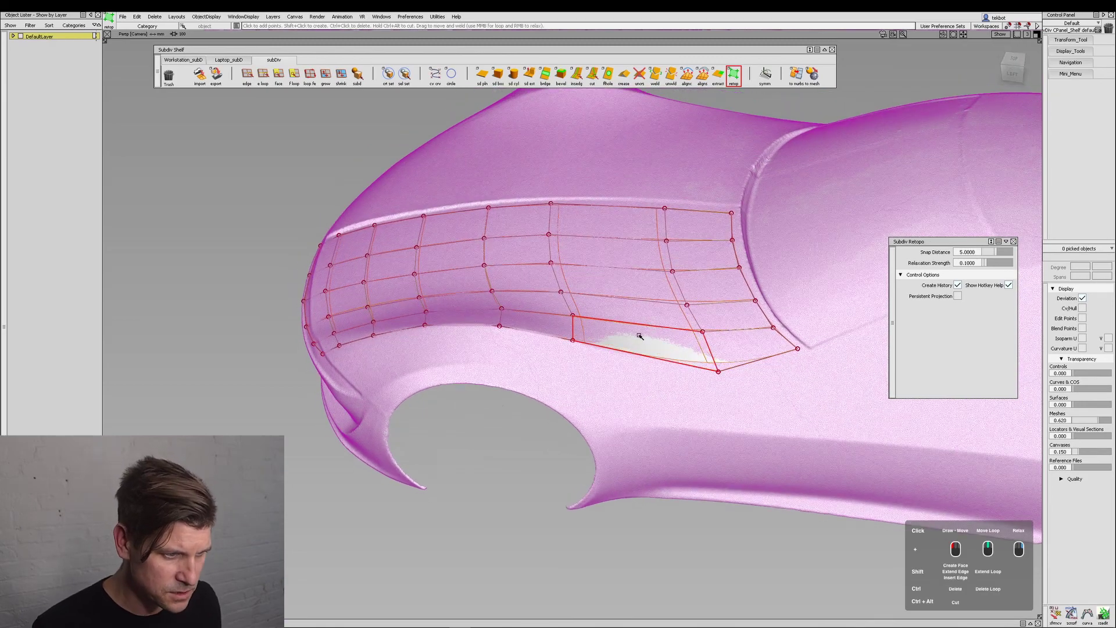
alt+shift+drag(605, 394, 758, 295)
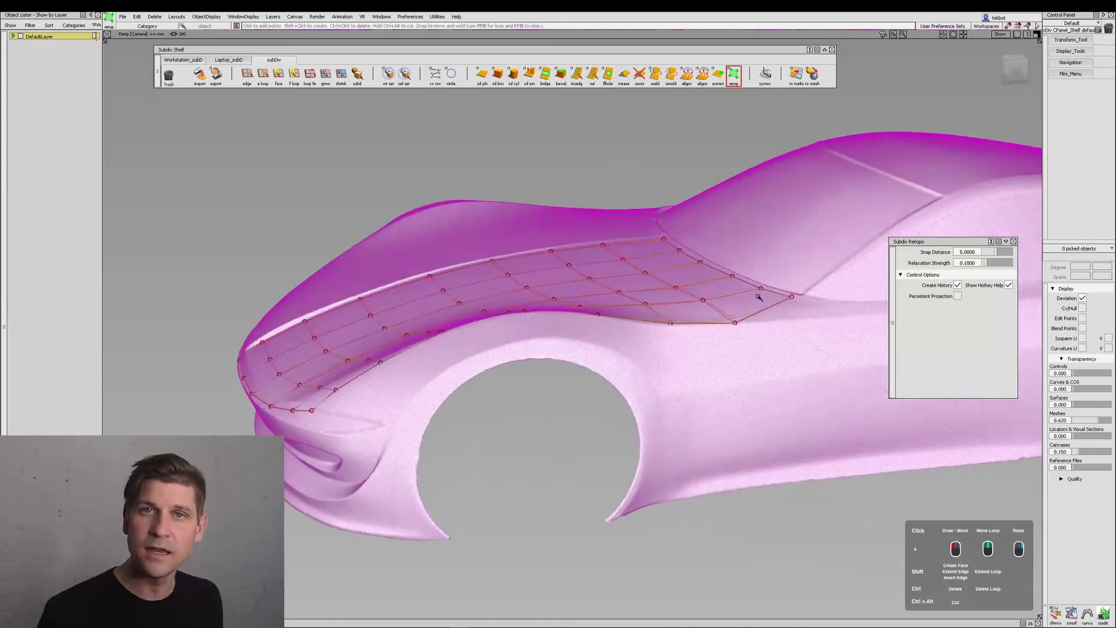
alt+shift+drag(675, 354, 581, 308)
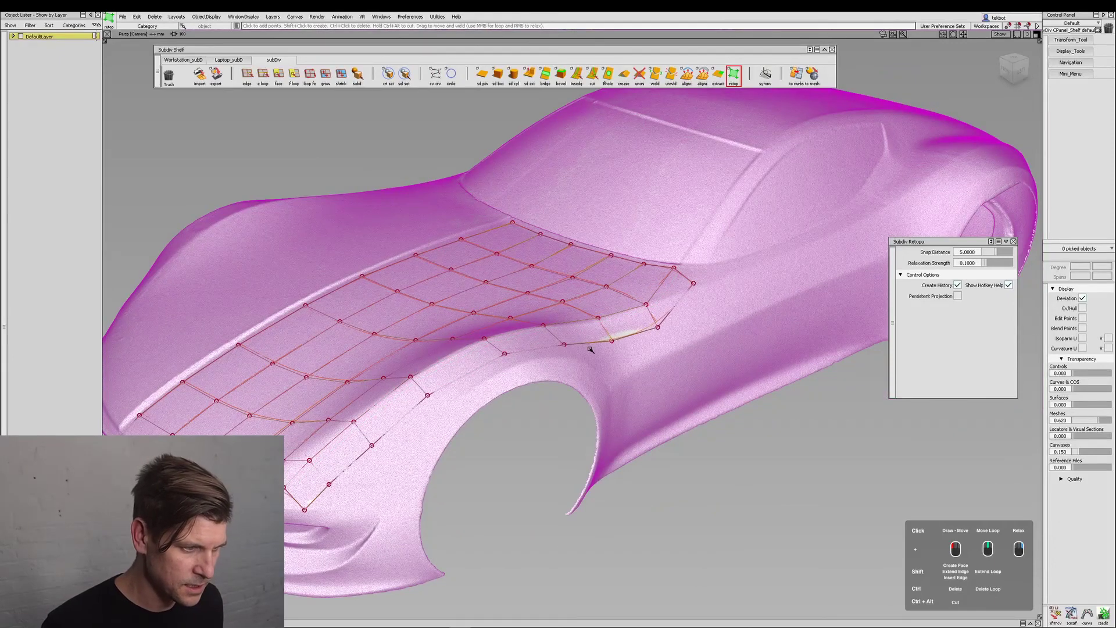
mouse_move(590, 349)
middle_down()
mouse_move(613, 323)
mouse_move(587, 343)
middle_up()
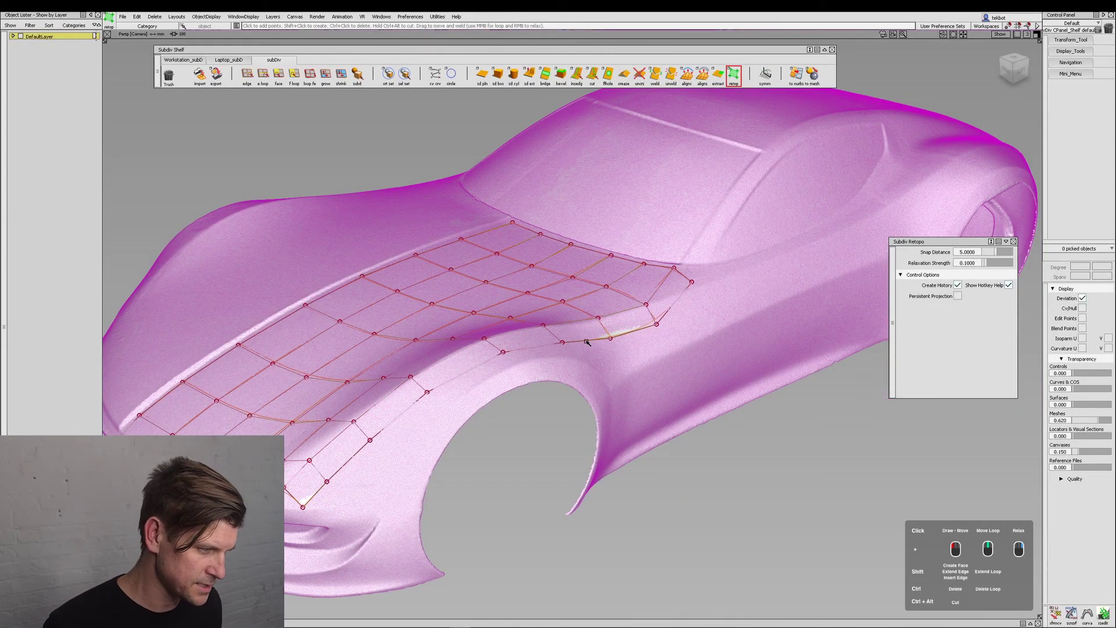
drag(318, 494, 337, 483)
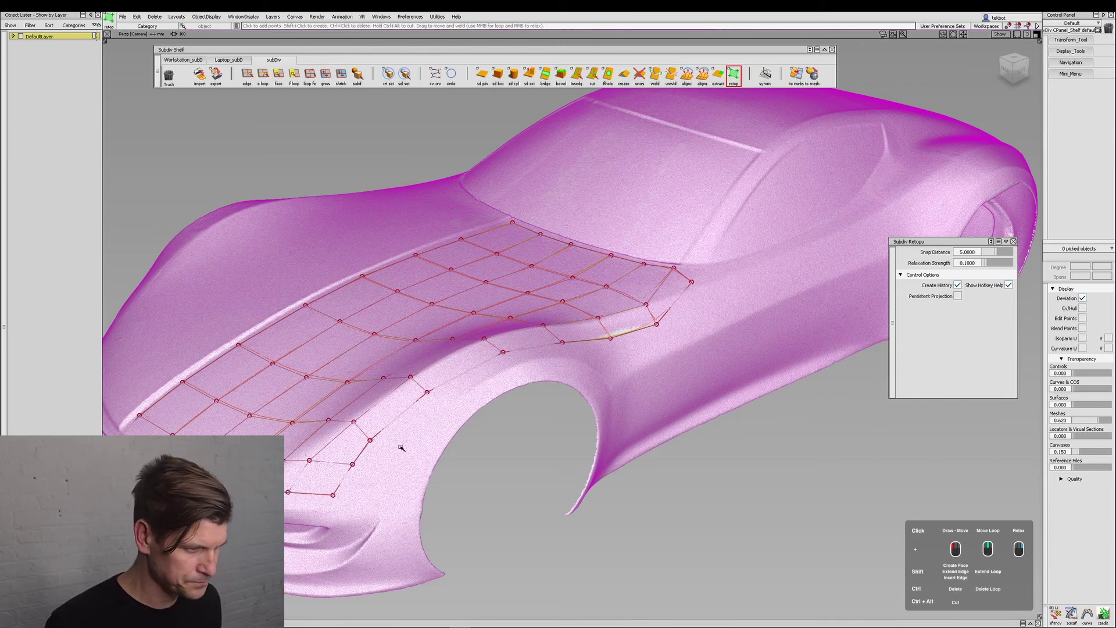
alt+shift+drag(402, 448, 605, 481)
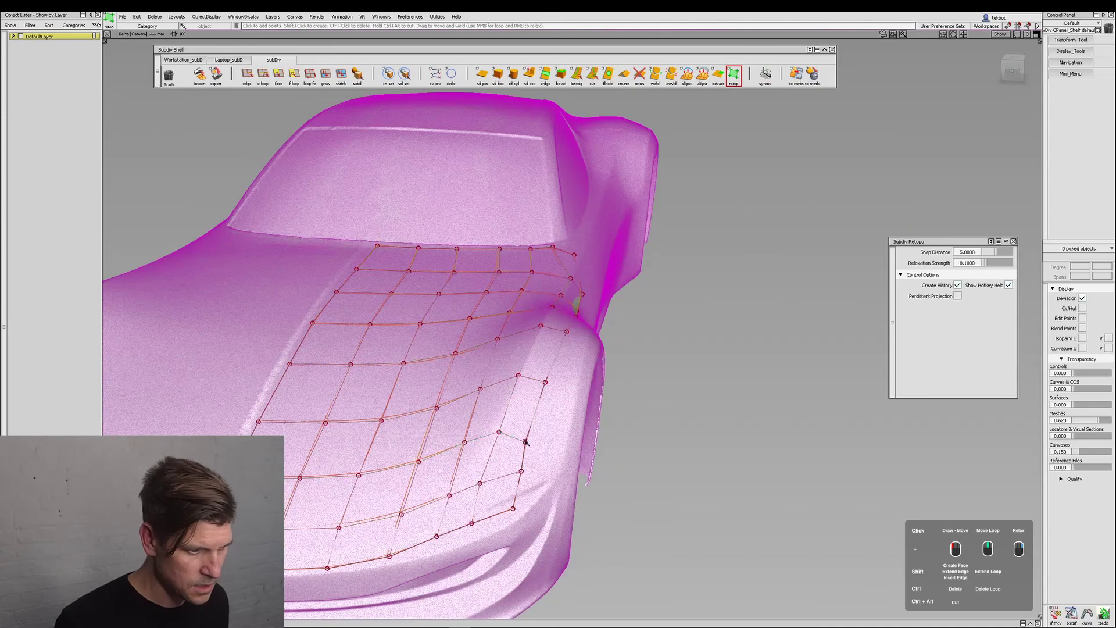
- Nudge the front fender point and extend the patch's outer edge loop by one more column toward the wheel arch
drag(525, 442, 522, 440)
alt+shift+drag(594, 381, 522, 397)
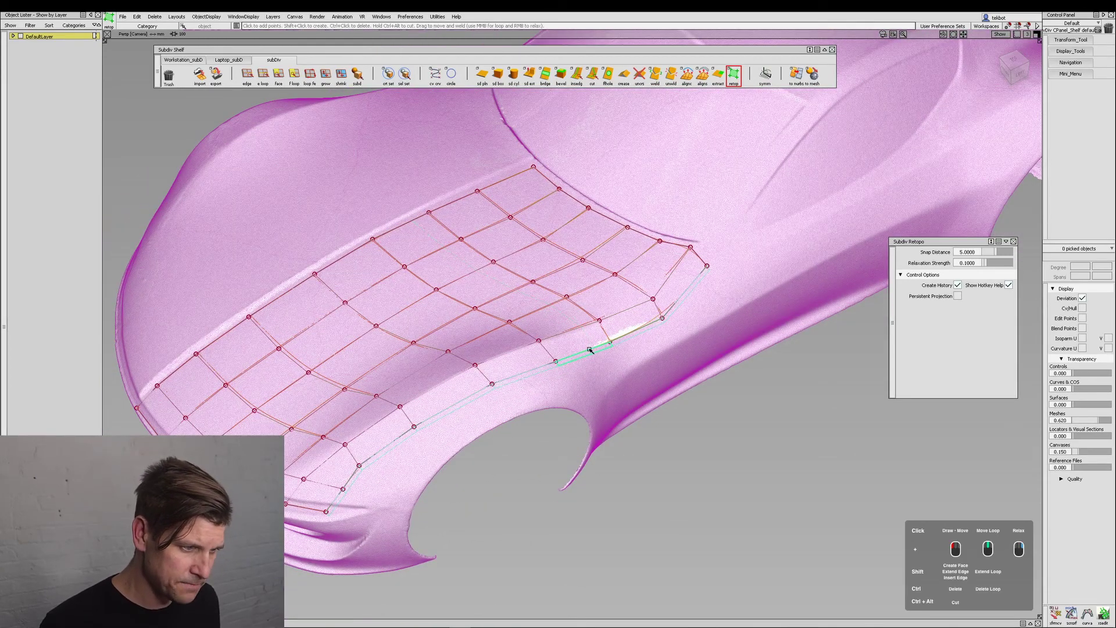
shift+middle_drag(590, 350, 605, 373)
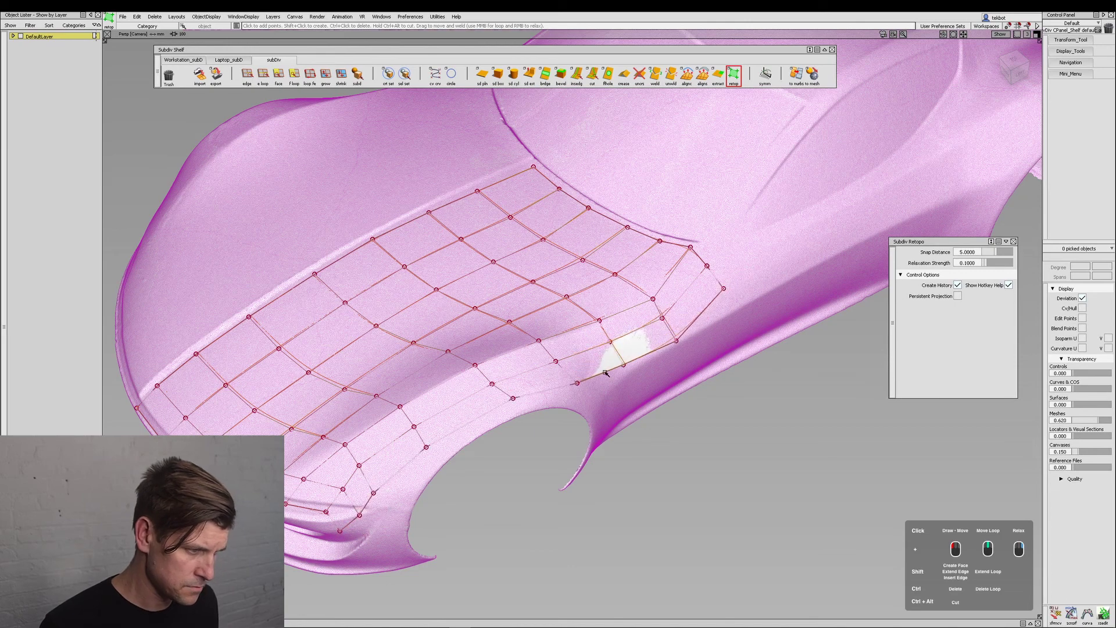
- Move the new column's face and points above the headlight toward the wheel arch, shifting the front corner point outward and up
alt+shift+drag(604, 372, 510, 406)
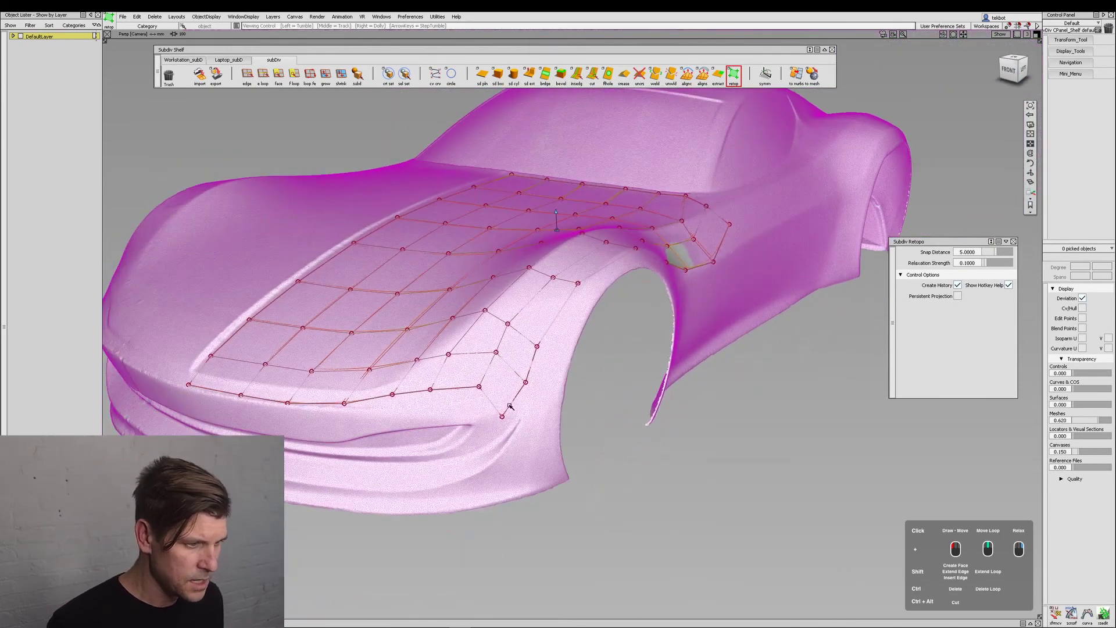
alt+shift+right_drag(510, 407, 541, 396)
drag(547, 387, 563, 348)
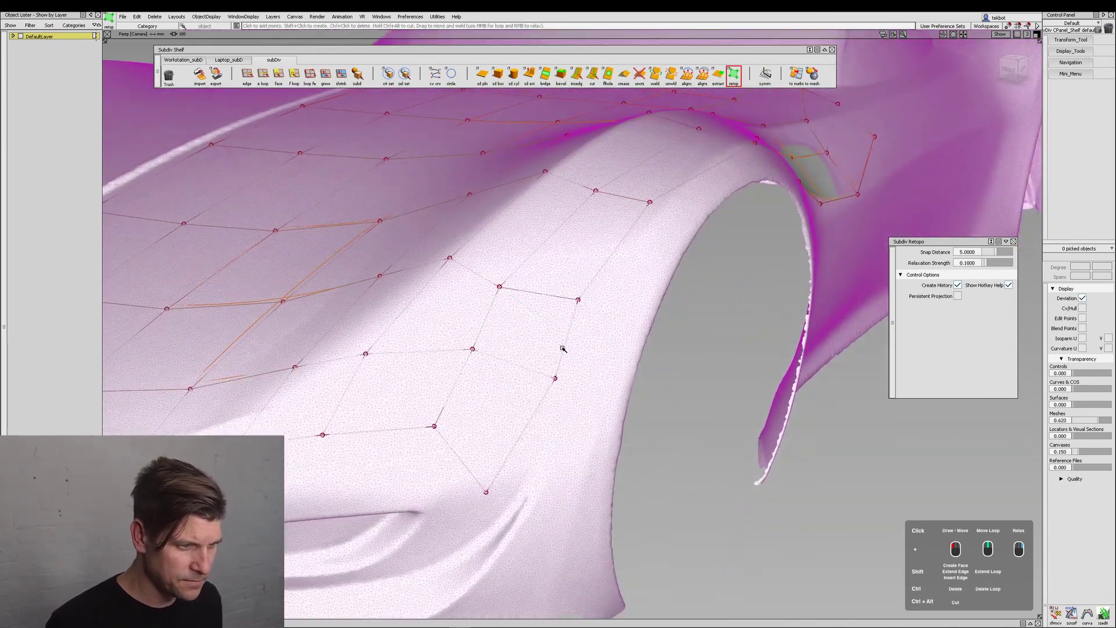
drag(492, 316, 504, 299)
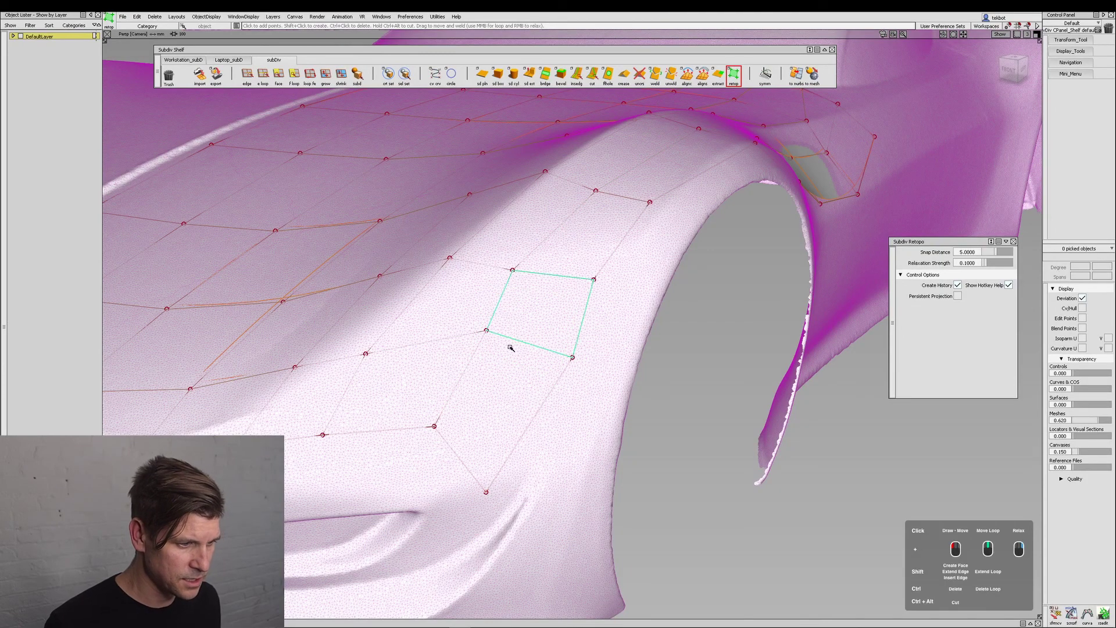
drag(486, 492, 545, 423)
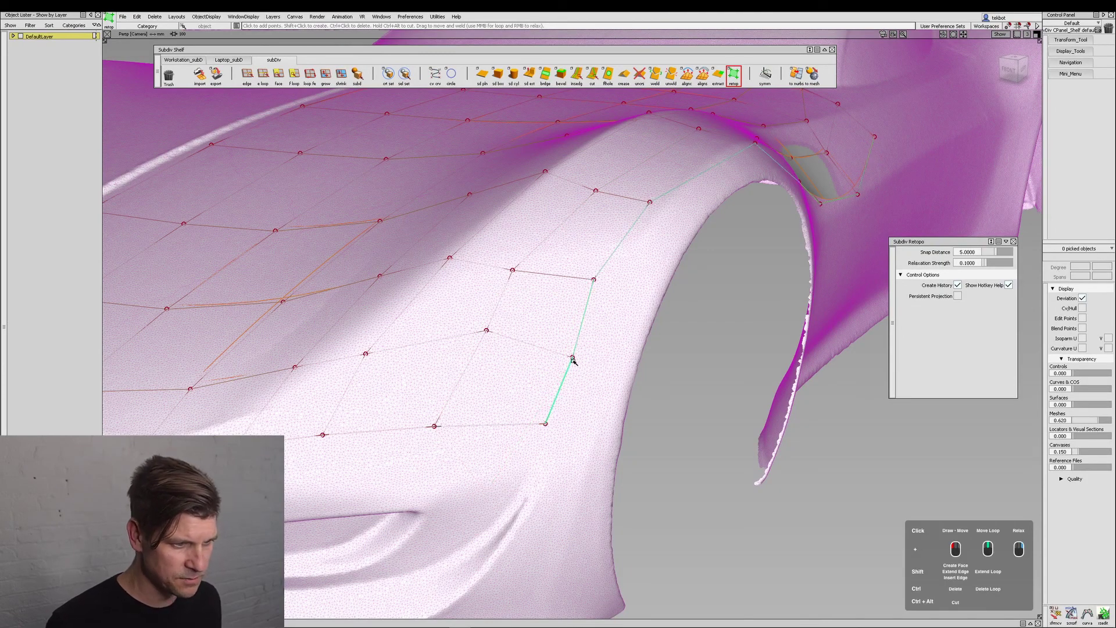
drag(574, 353, 578, 321)
alt+shift+right_drag(608, 331, 570, 409)
alt+shift+drag(571, 409, 609, 360)
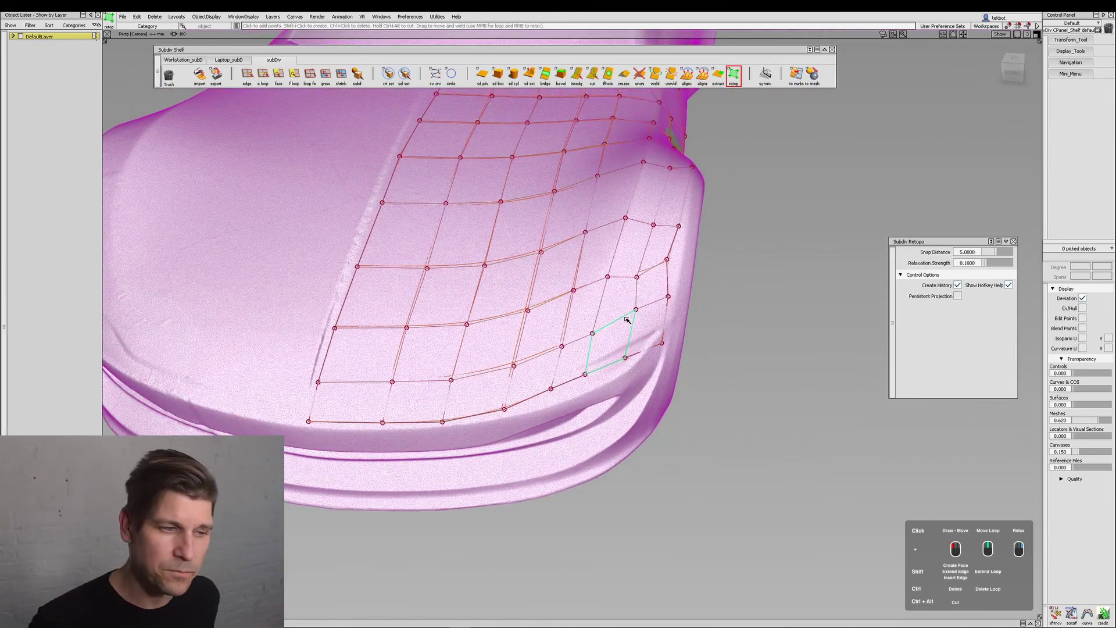
- Relax the points on the front fender and across the hood to even out the quad grid
alt+shift+middle_drag(731, 343, 724, 365)
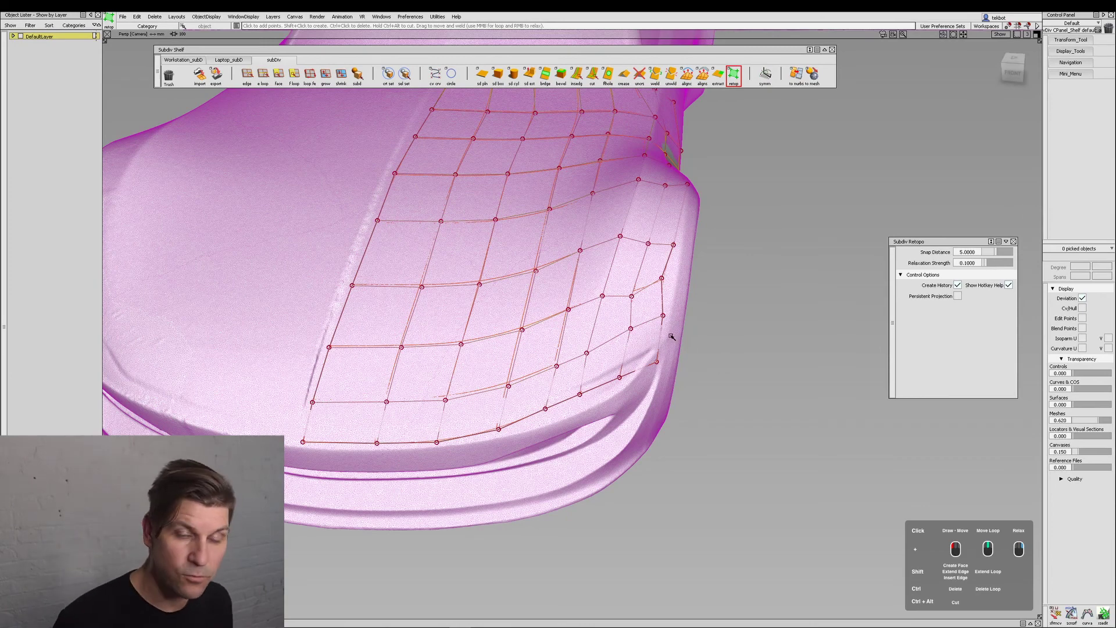
right_drag(626, 295, 656, 272)
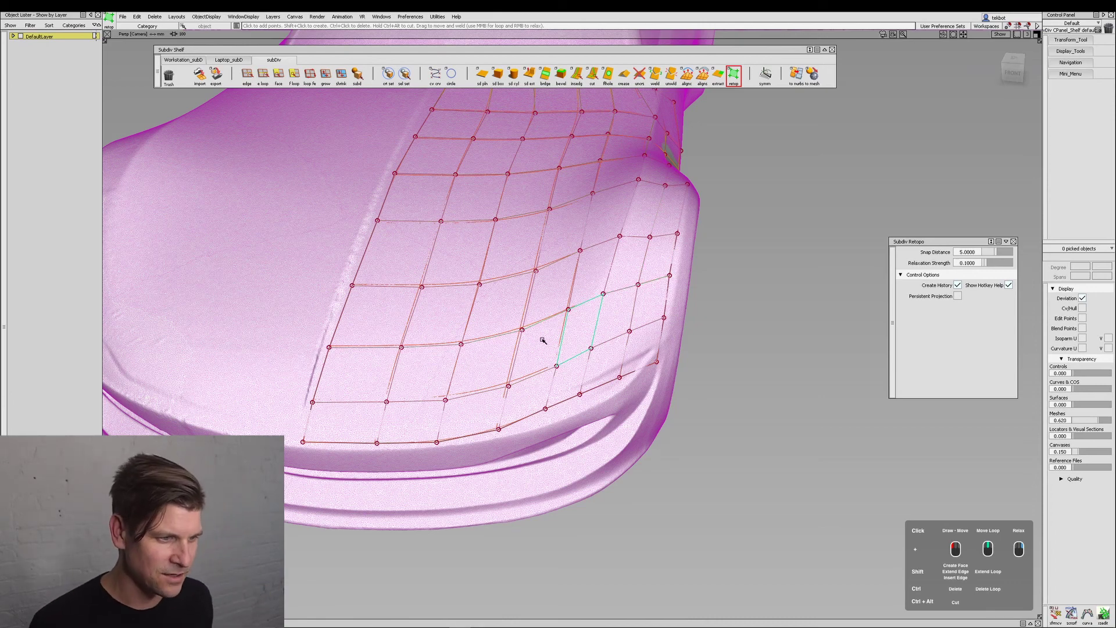
mouse_move(543, 339)
right_down()
mouse_move(510, 383)
mouse_move(535, 226)
mouse_move(496, 241)
mouse_move(488, 232)
right_up()
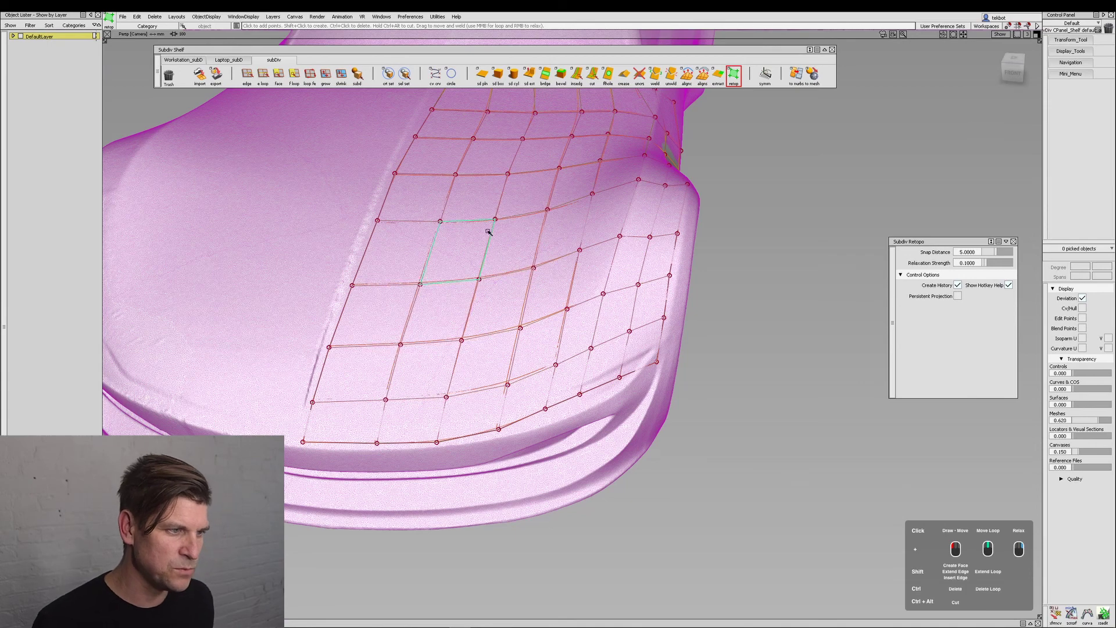
alt+shift+middle_drag(557, 217, 548, 327)
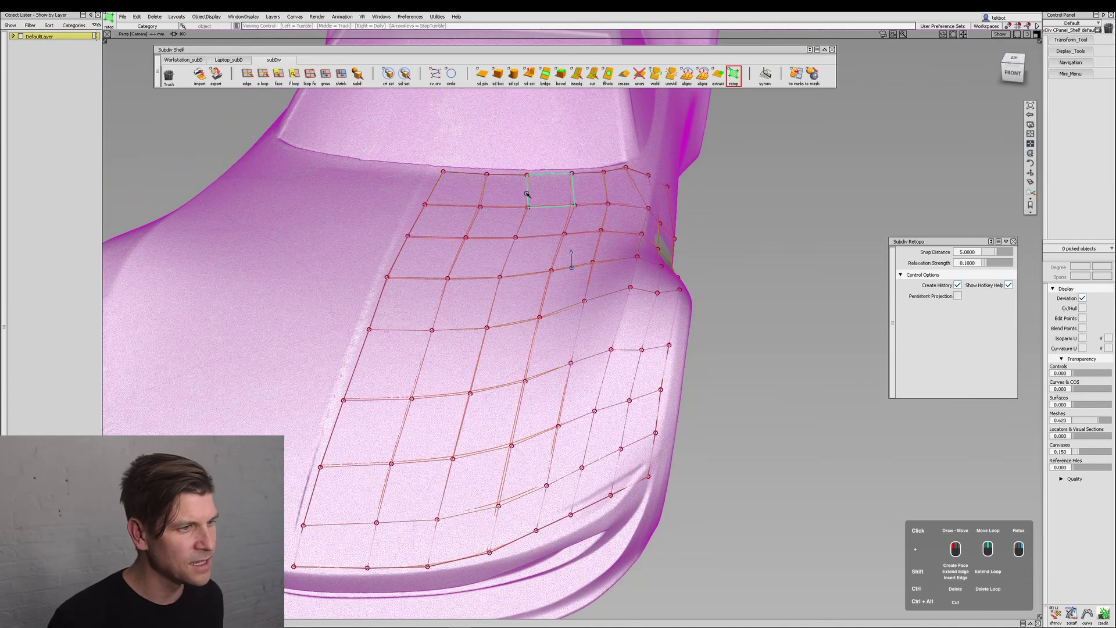
alt+shift+drag(524, 192, 513, 337)
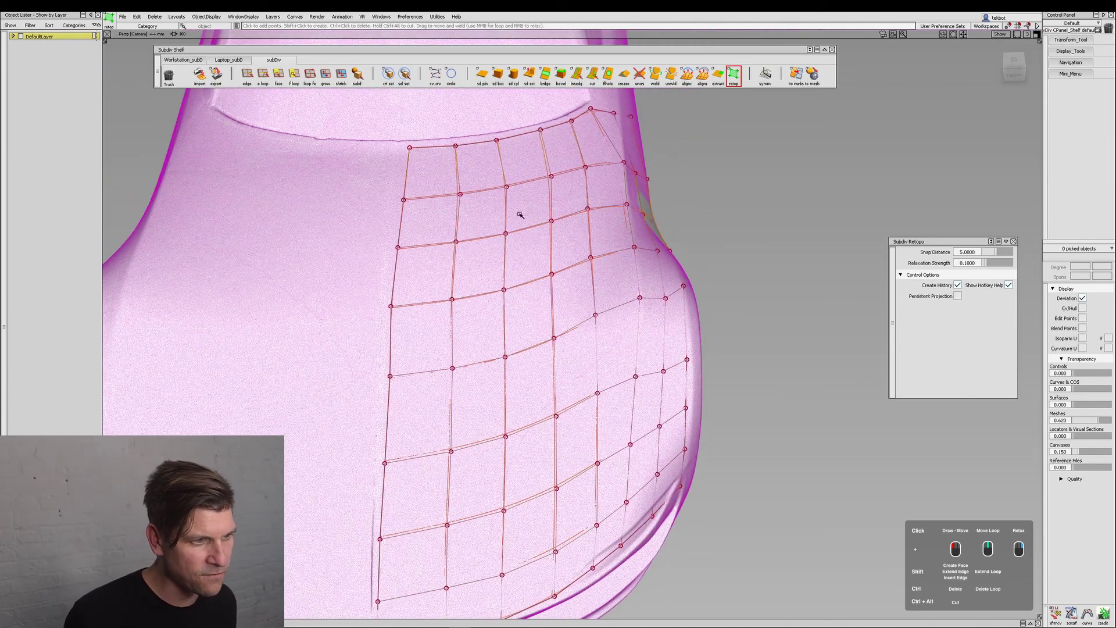
- Cut a new edge from the inner loop point to the patch's outer edge behind the wheel arch and remove the old edge beside it
alt+shift+drag(616, 169, 615, 379)
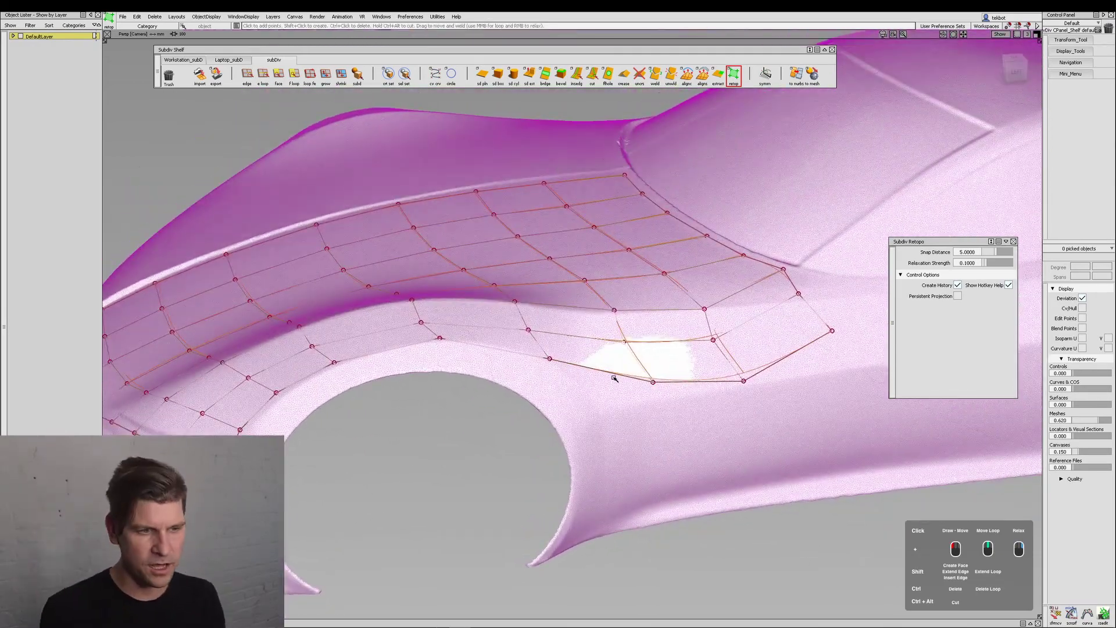
alt+shift+drag(606, 336, 562, 417)
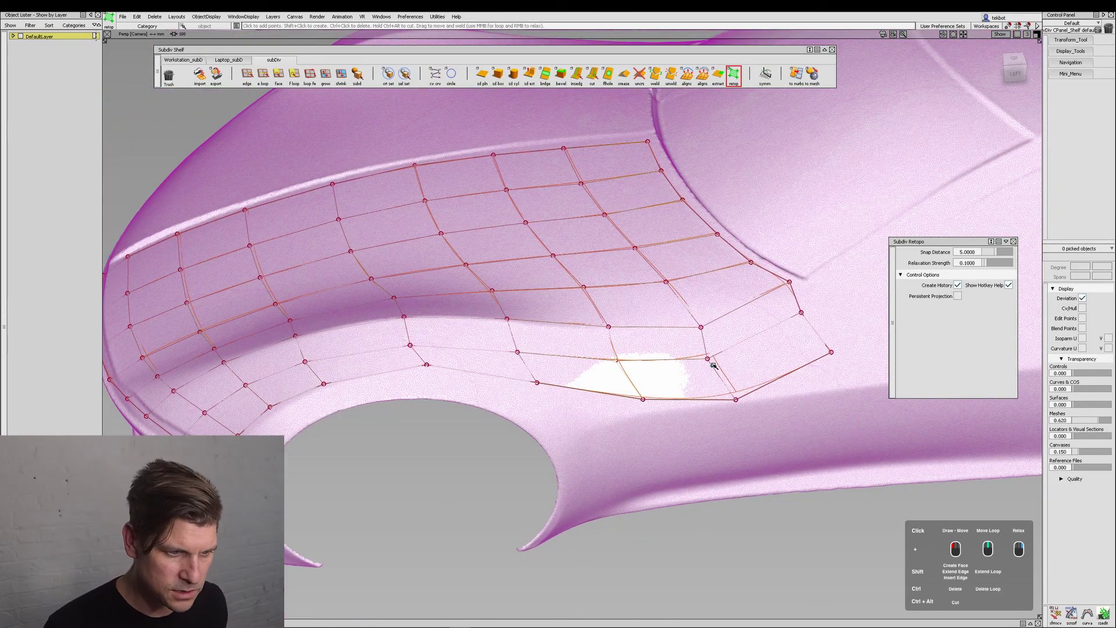
ctrl+alt+click(682, 401)
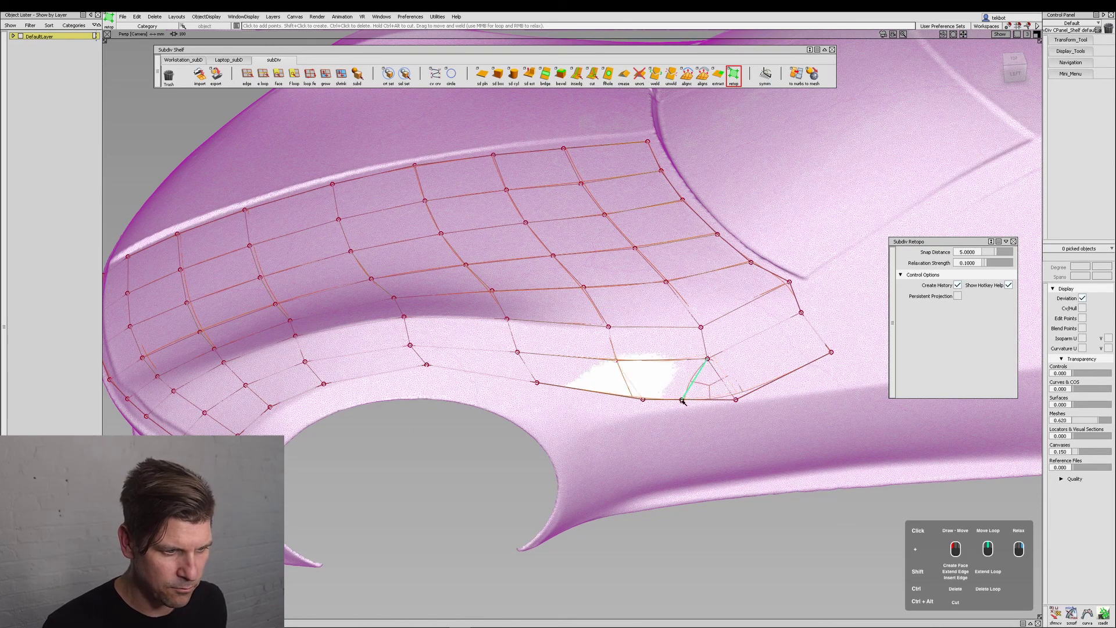
alt+shift+drag(718, 426, 725, 375)
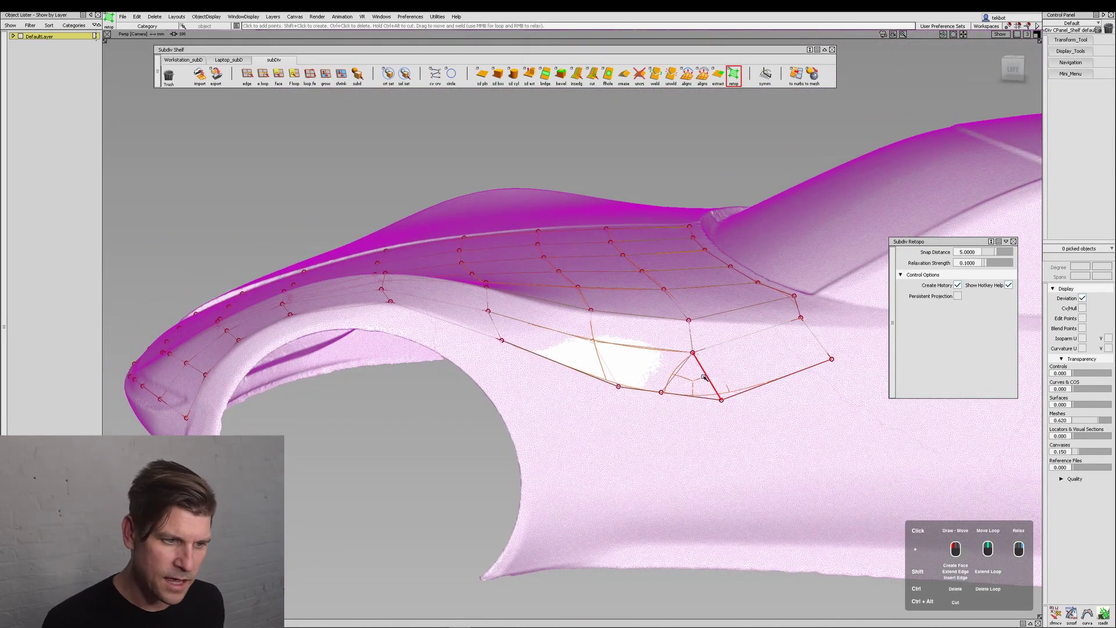
alt+shift+drag(660, 415, 706, 355)
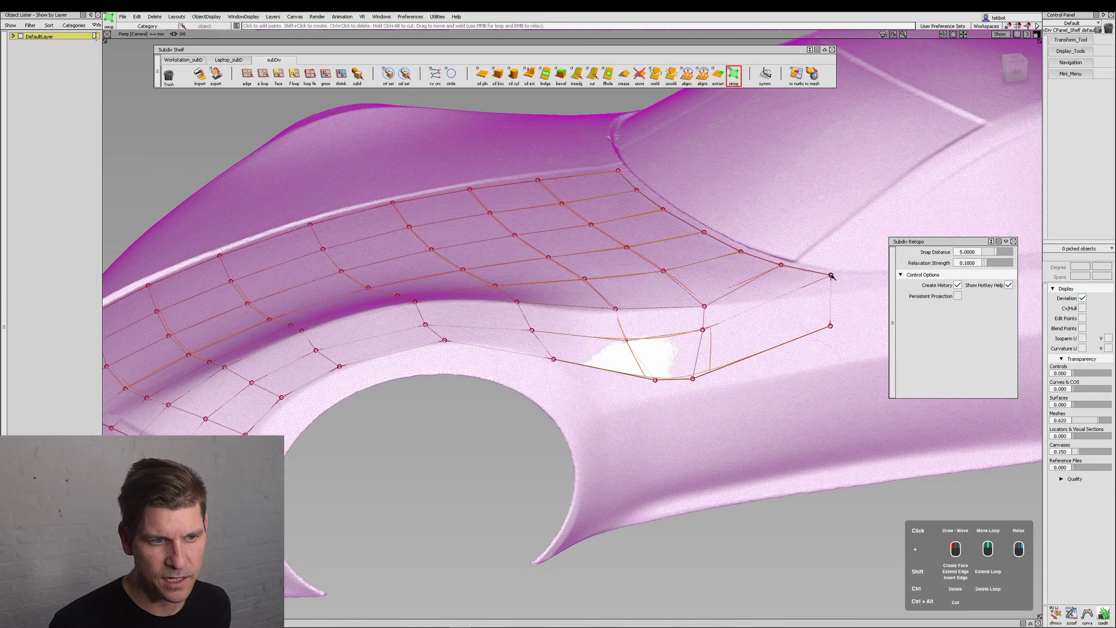
- Reposition the rear face's outer corners and cut it from the two fender loop points across to its rear edge
alt+shift+drag(803, 289, 742, 347)
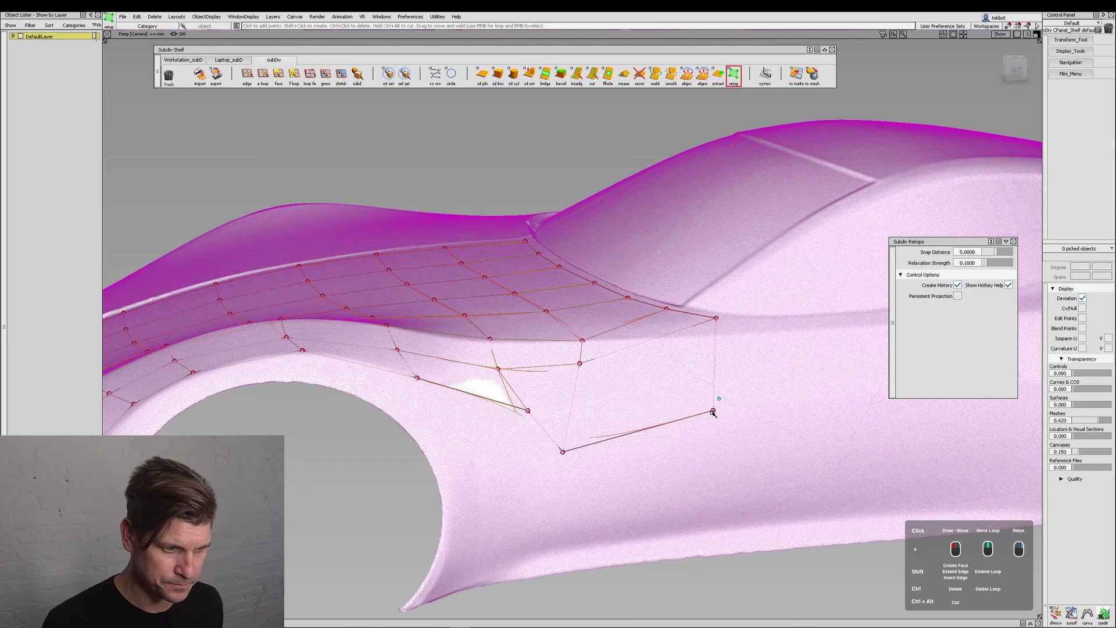
drag(714, 365, 610, 412)
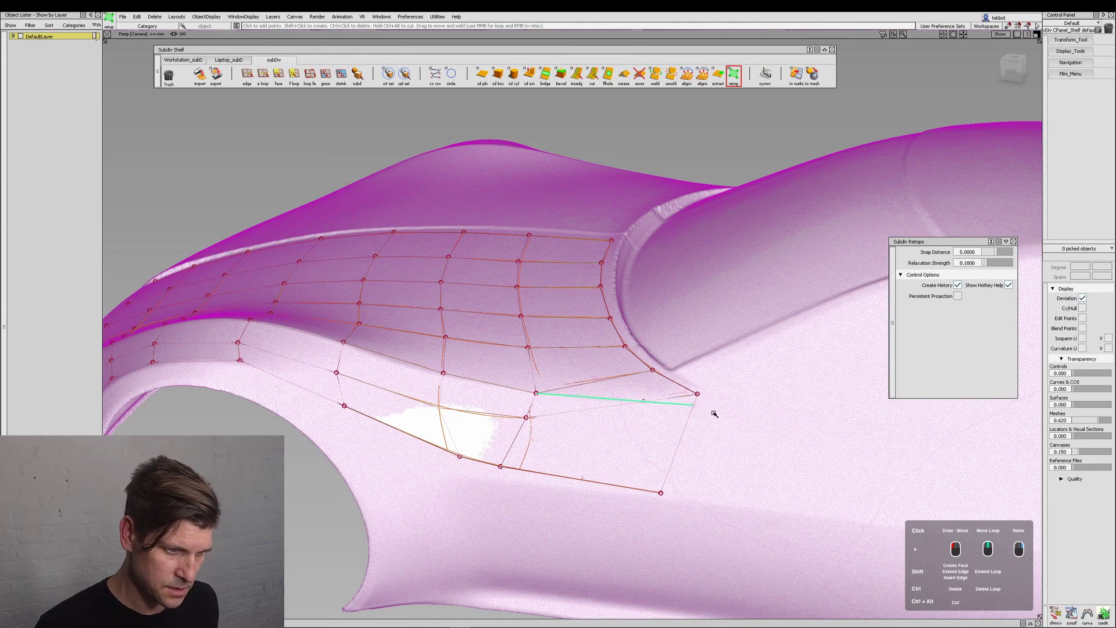
ctrl+alt+drag(714, 413, 713, 410)
ctrl+click(581, 409)
mouse_move(548, 438)
alt+shift+mouse_down()
mouse_move(523, 500)
mouse_move(553, 442)
alt+shift+mouse_up()
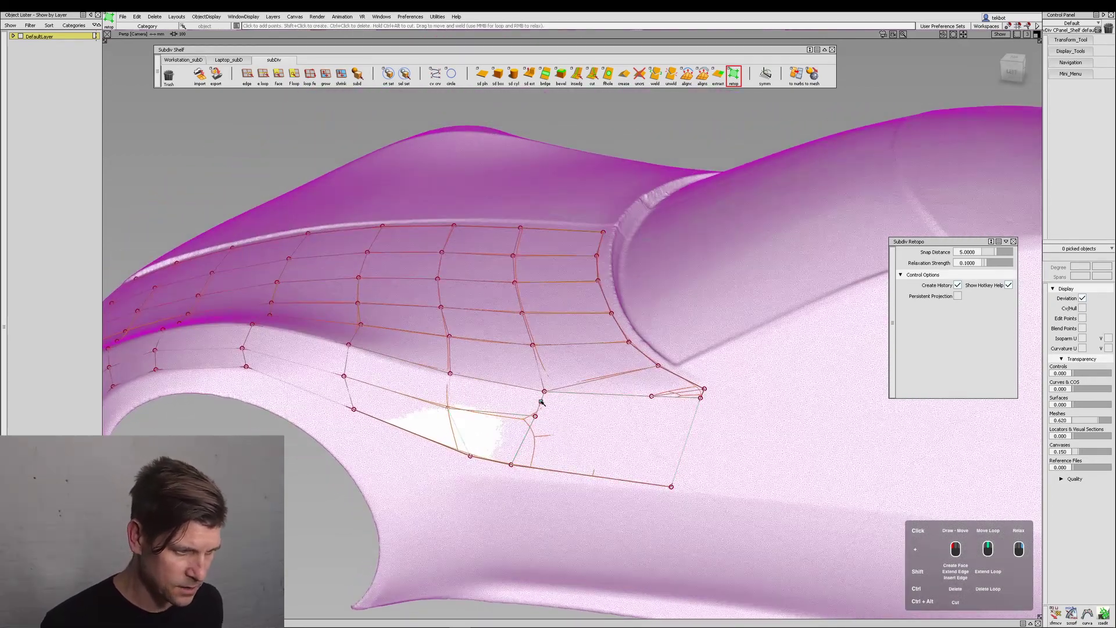
ctrl+alt+drag(536, 417, 702, 437)
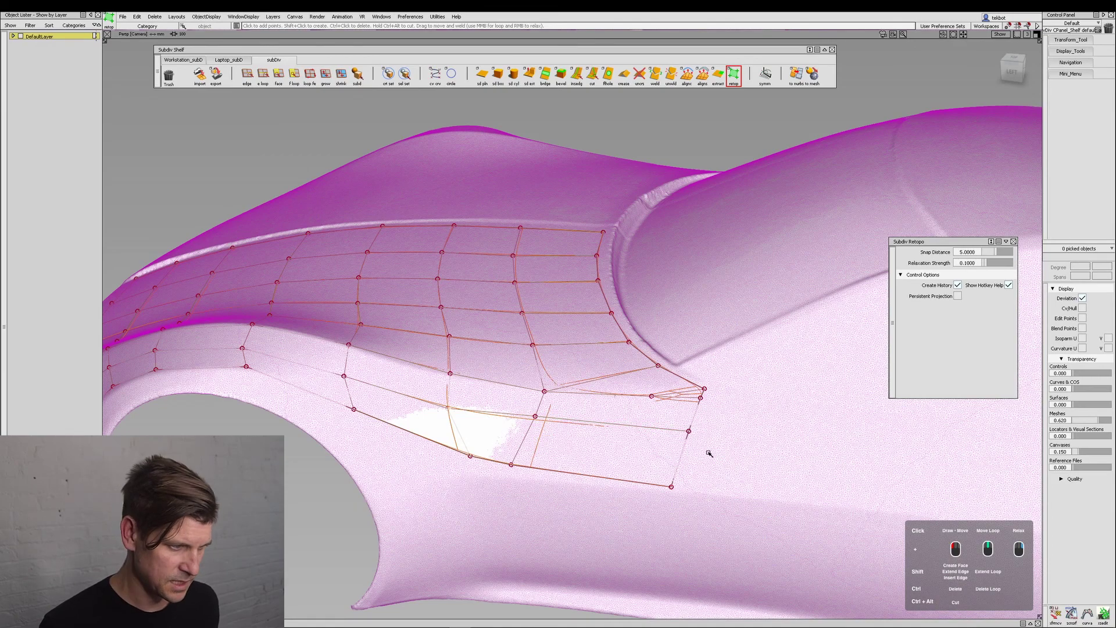
- Adjust the inner loop point behind the wheel arch and insert an additional edge loop lengthwise along the fender
alt+shift+drag(553, 544, 544, 518)
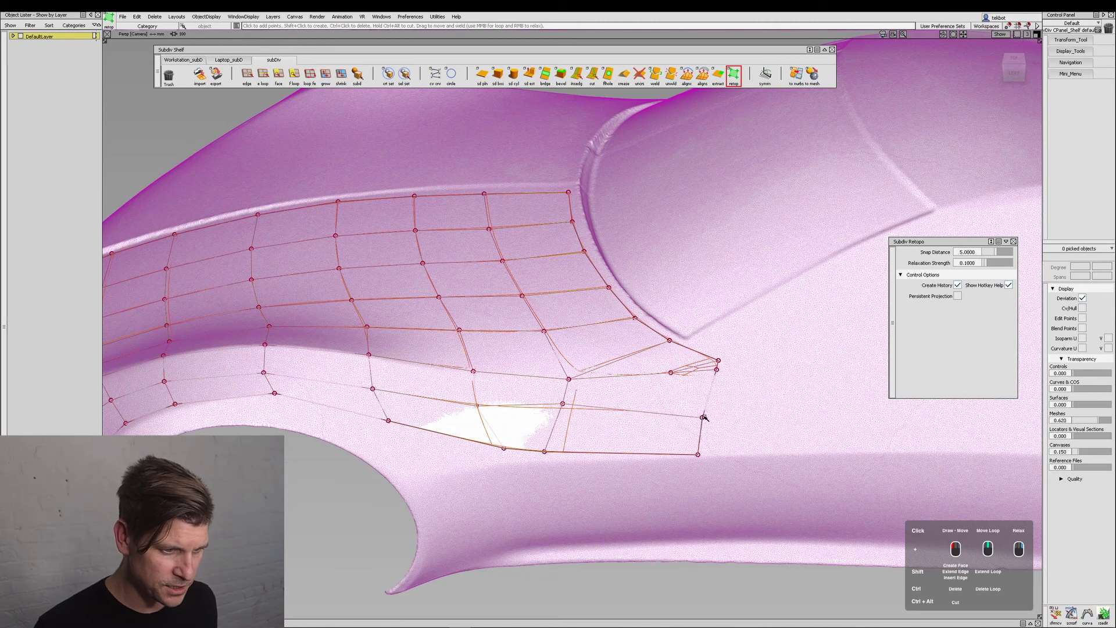
drag(563, 404, 559, 412)
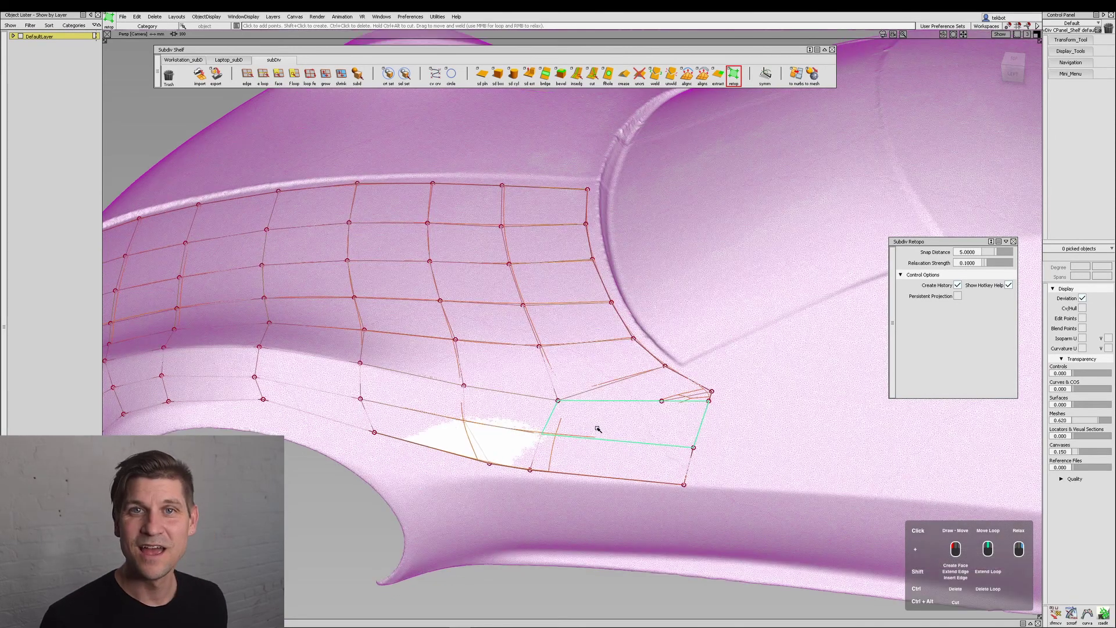
shift+click(663, 368)
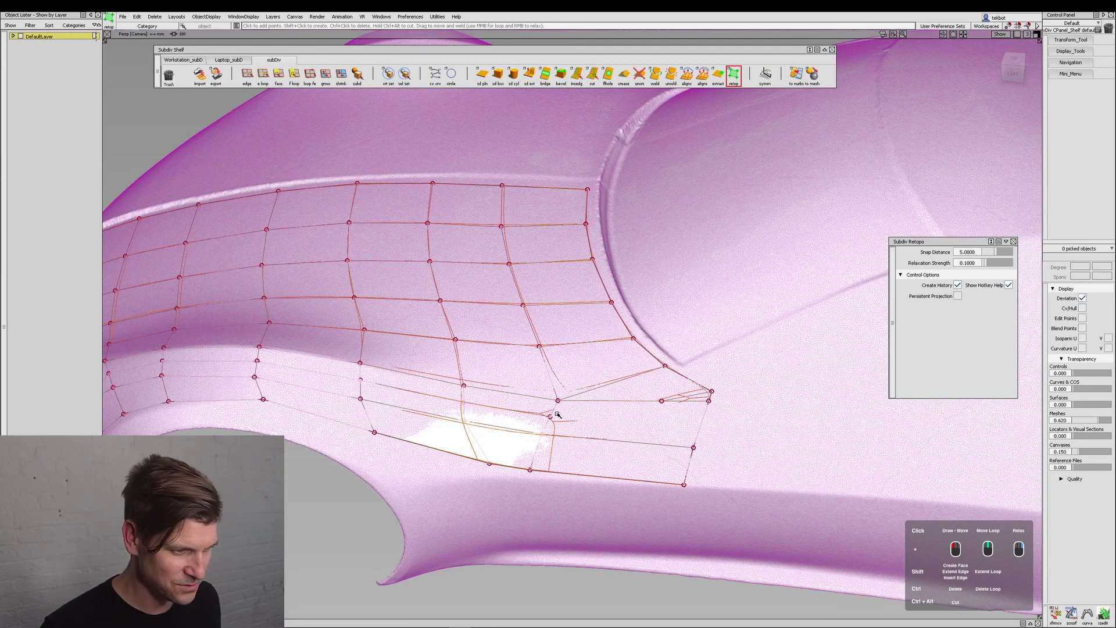
- Delete the long rear faces behind the fender strips and the thin sliver face below the windshield corner
alt+shift+drag(653, 446, 677, 424)
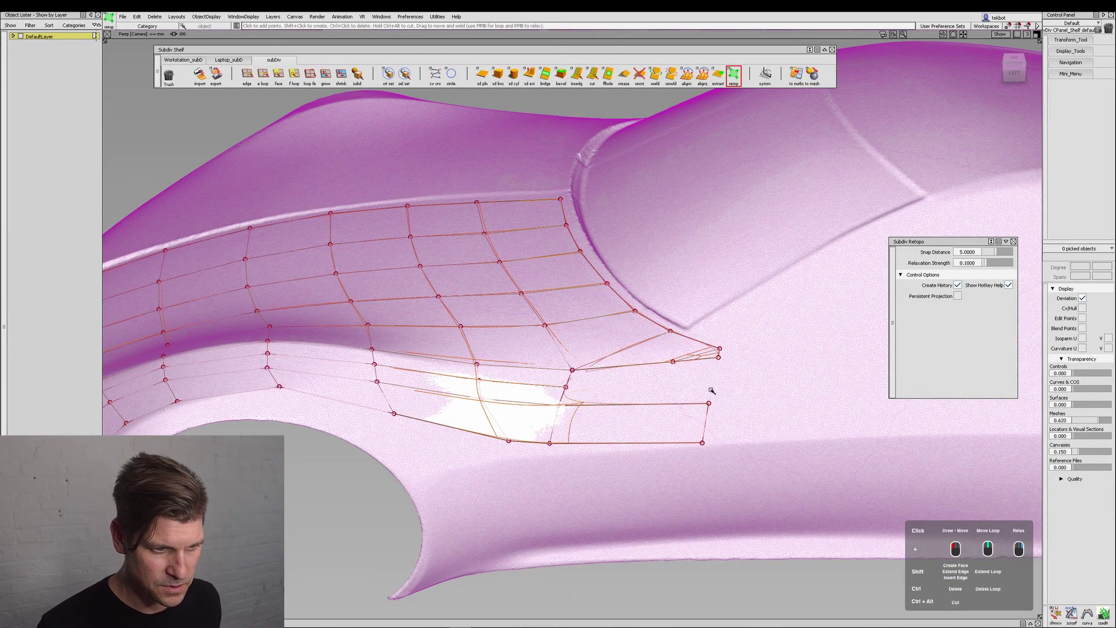
ctrl+click(704, 424)
ctrl+click(709, 358)
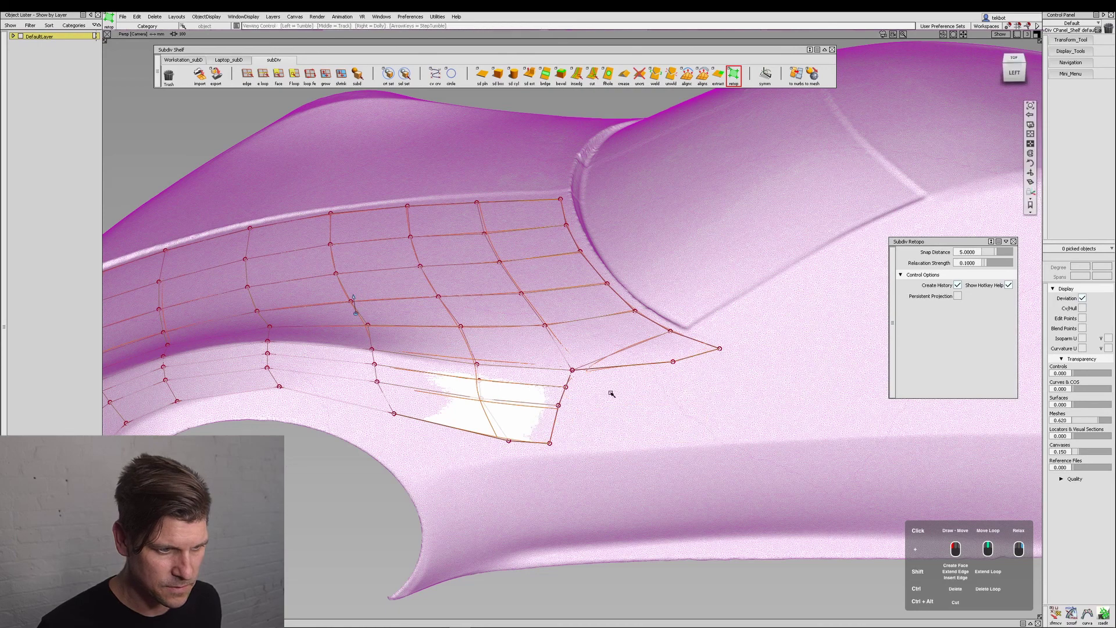
- Extend the fender strips' end edges rearward by one column and weld its upper corner to the point below the windshield corner
alt+shift+drag(610, 392, 646, 396)
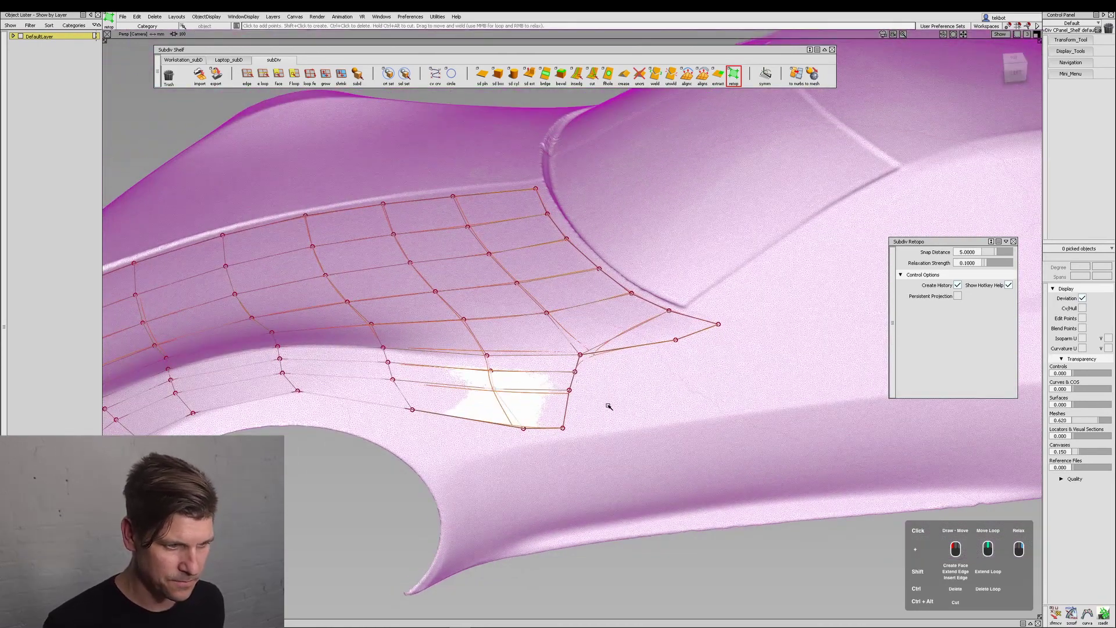
shift+drag(574, 384, 672, 374)
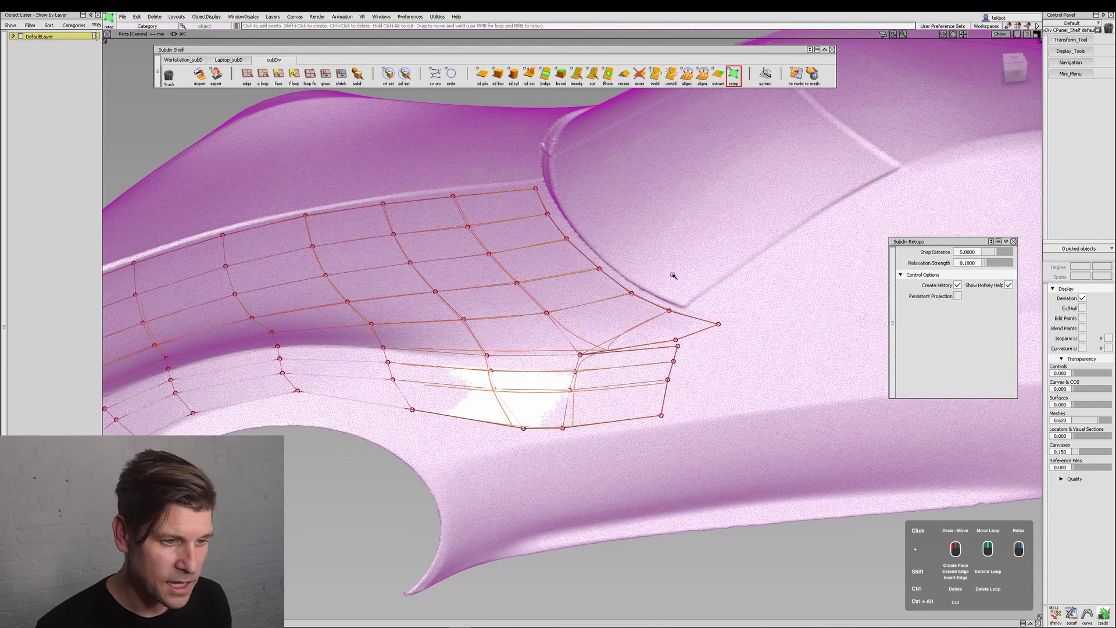
alt+shift+drag(617, 441, 583, 440)
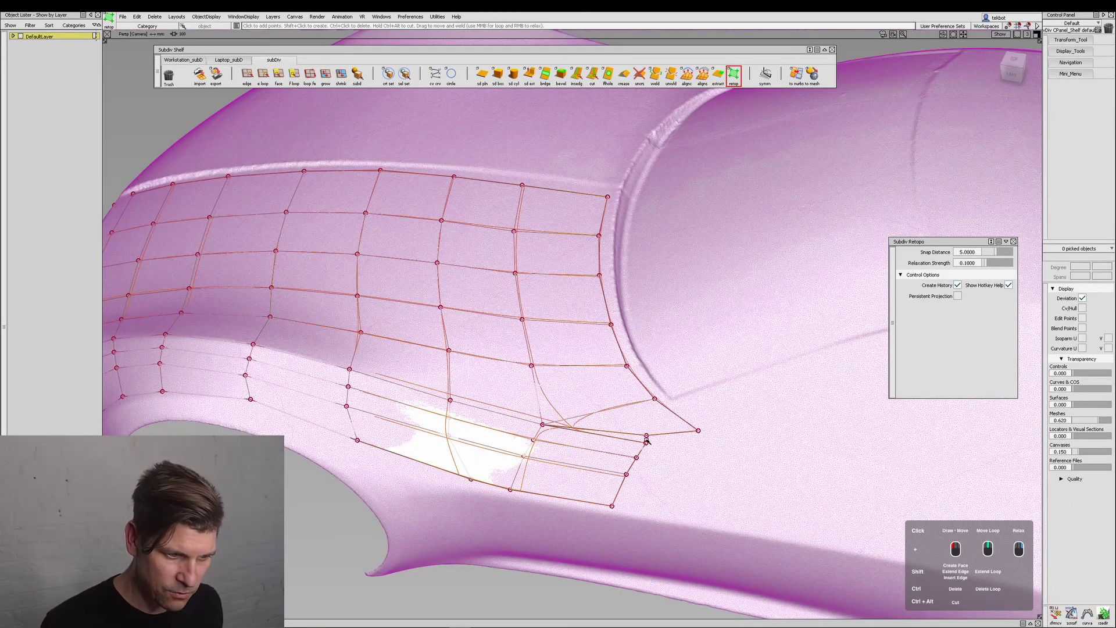
drag(647, 436, 735, 434)
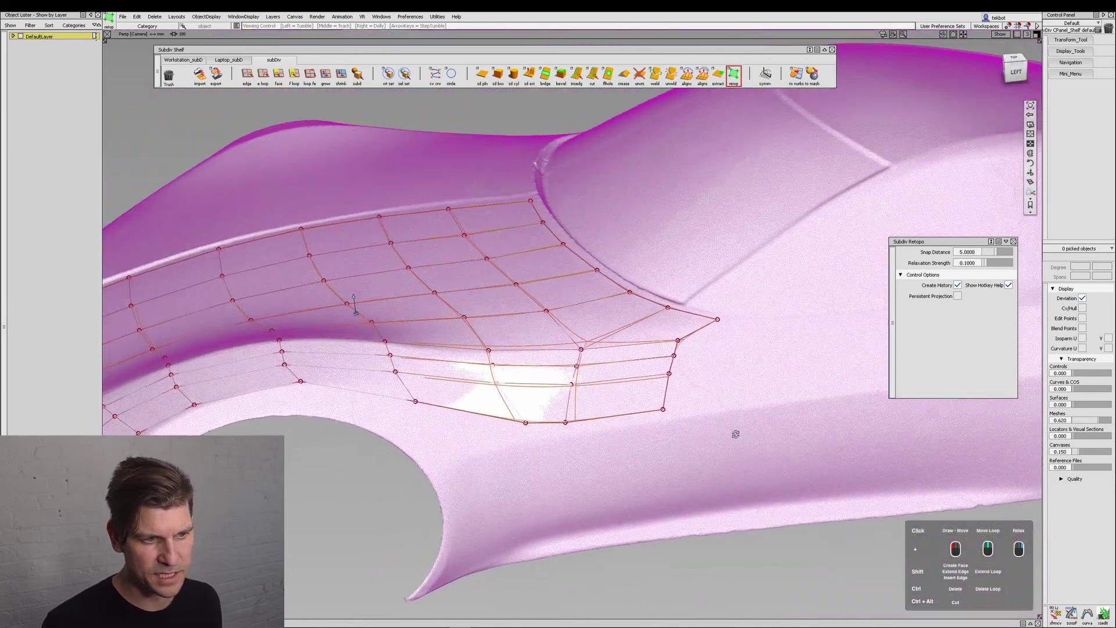
- Extend the fender strips rearward along the body side below the side window in several columns and exit the retopology tool
alt+shift+drag(677, 354, 607, 439)
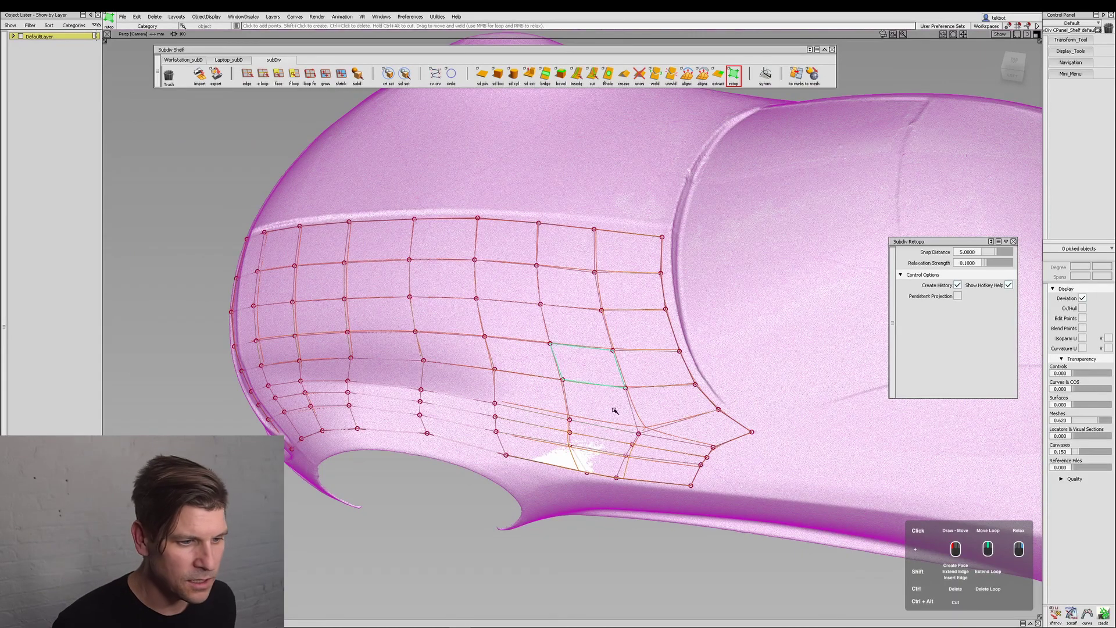
alt+shift+drag(616, 411, 660, 399)
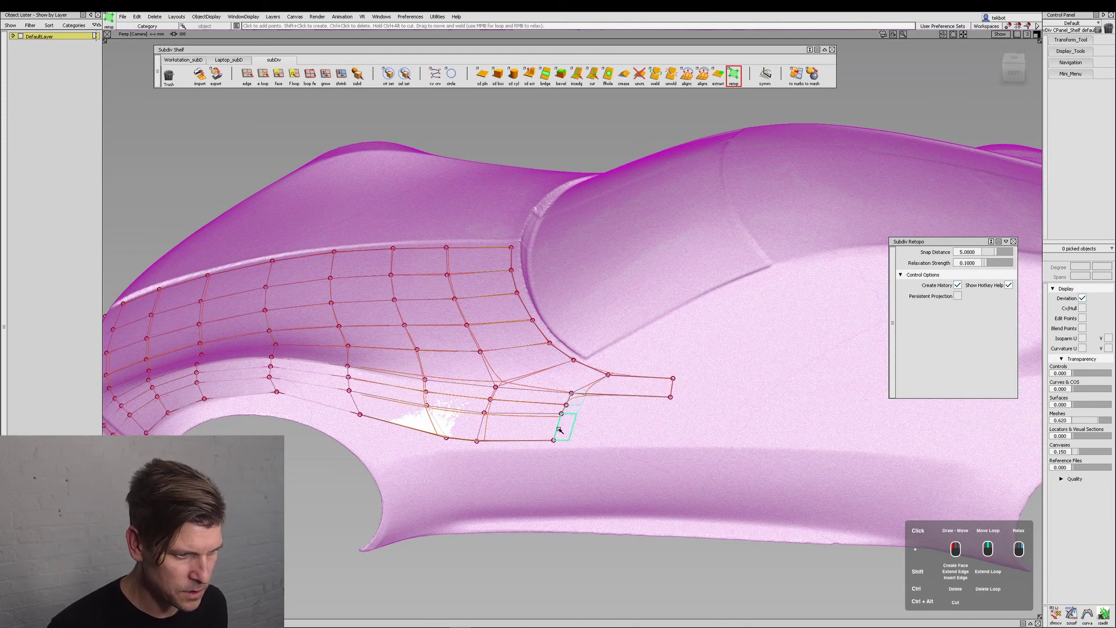
shift+drag(559, 427, 667, 435)
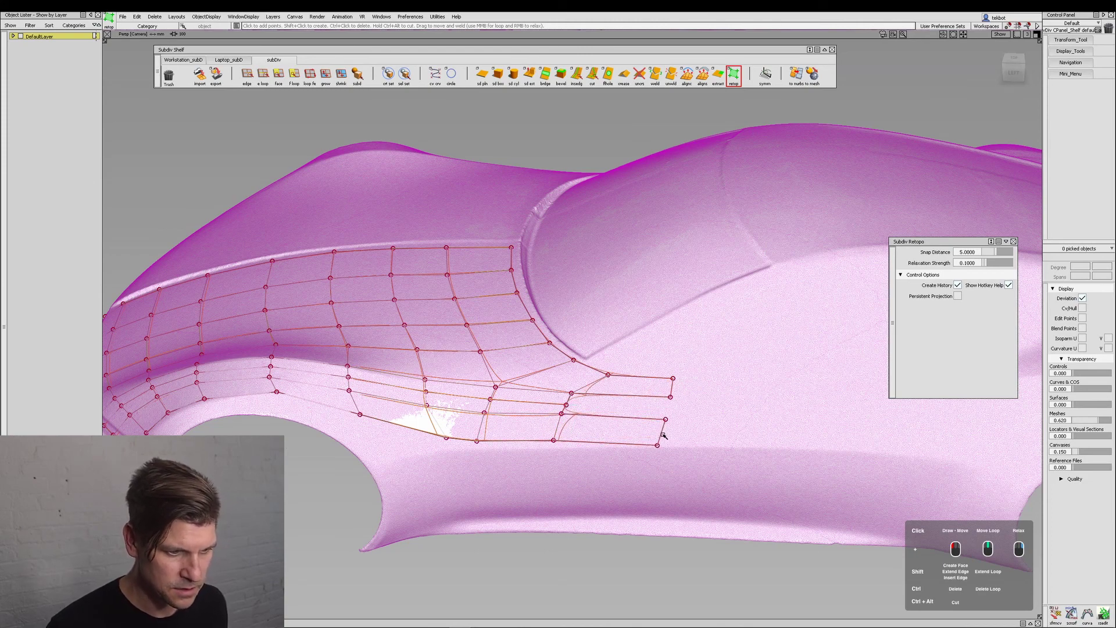
ctrl+click(569, 420)
shift+drag(557, 426, 737, 359)
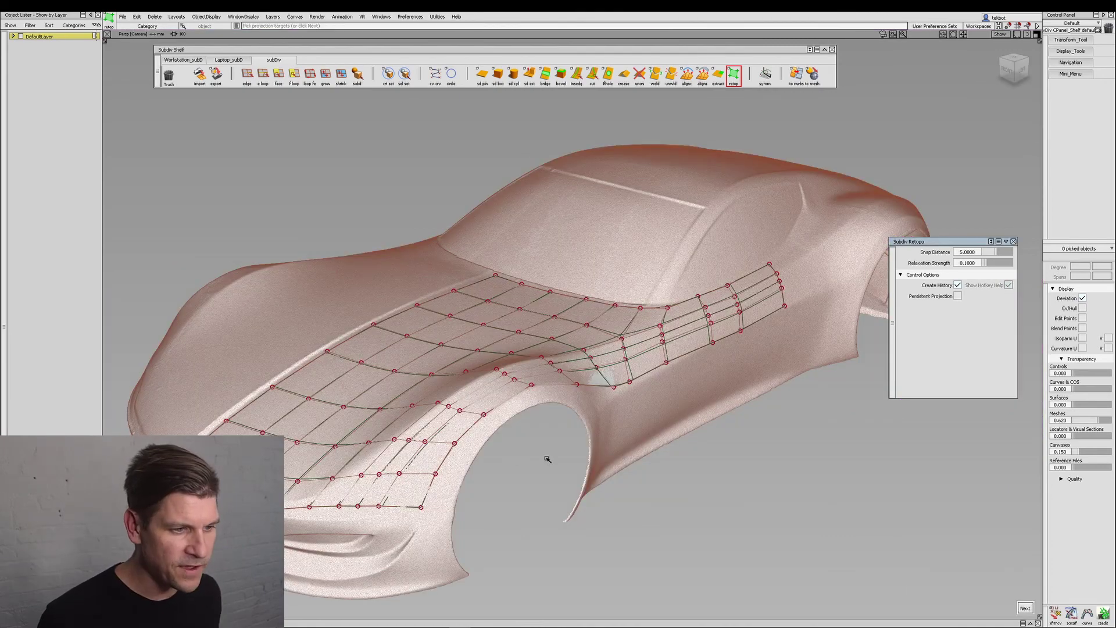
alt+shift+drag(546, 458, 599, 339)
key(Escape)
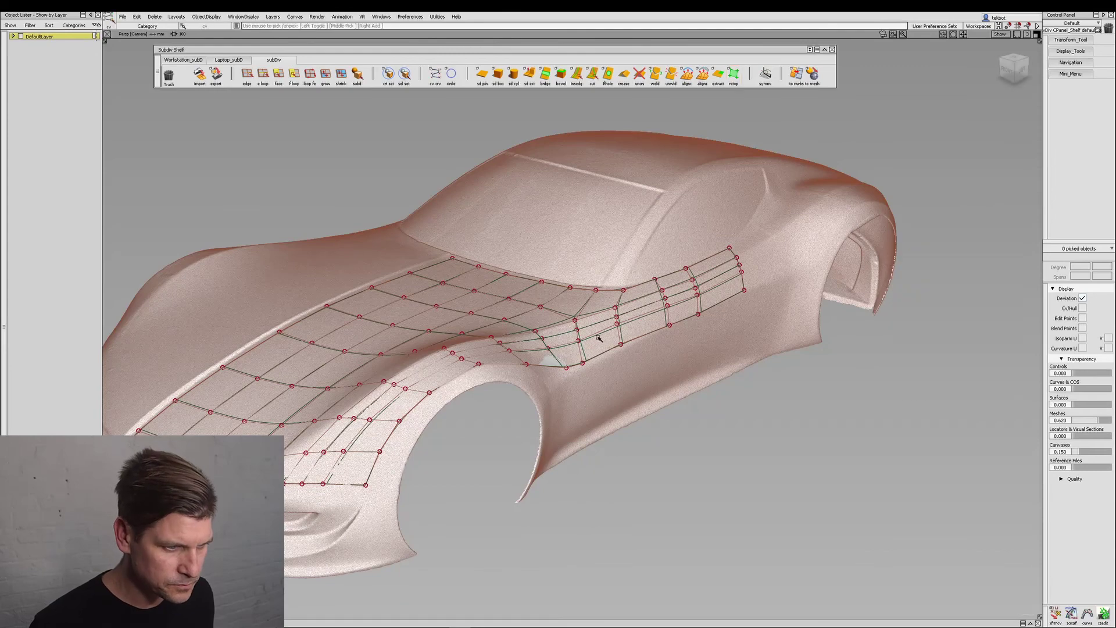
- Pull the patch's lower-edge point behind the wheel arch outward, off the scanned surface, with the Move tool and deselect it
click(621, 344)
ctrl+shift+right_drag(624, 451, 623, 350)
alt+shift+drag(595, 489, 687, 453)
mouse_move(687, 453)
ctrl+shift+mouse_down()
mouse_move(692, 382)
mouse_move(762, 366)
mouse_move(731, 371)
ctrl+shift+mouse_up()
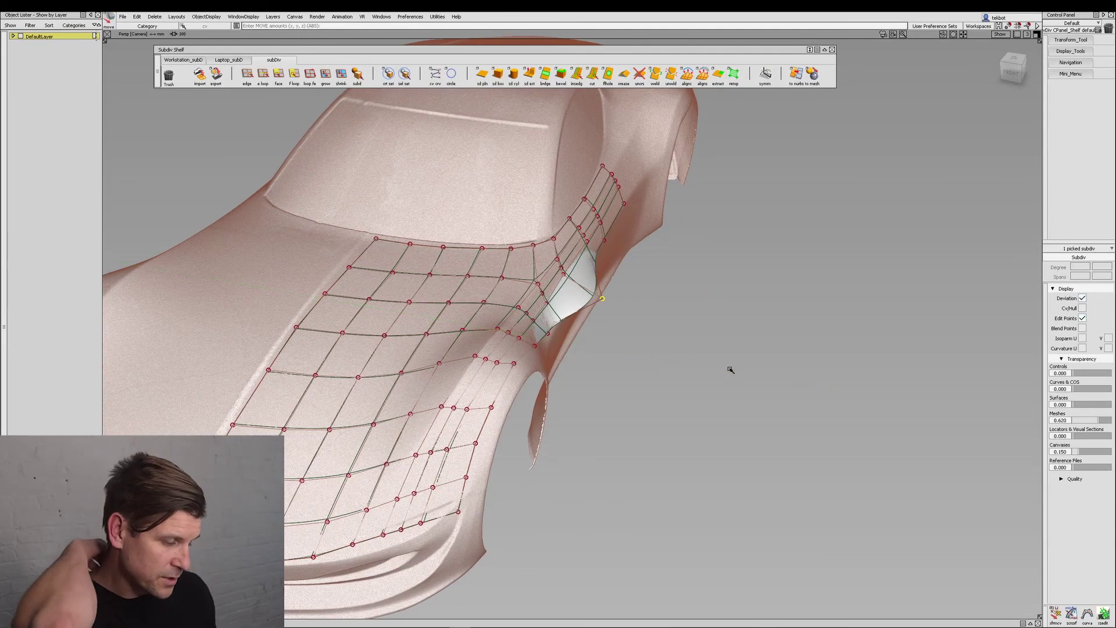
key(shift+alt)
alt+shift+drag(692, 402, 459, 368)
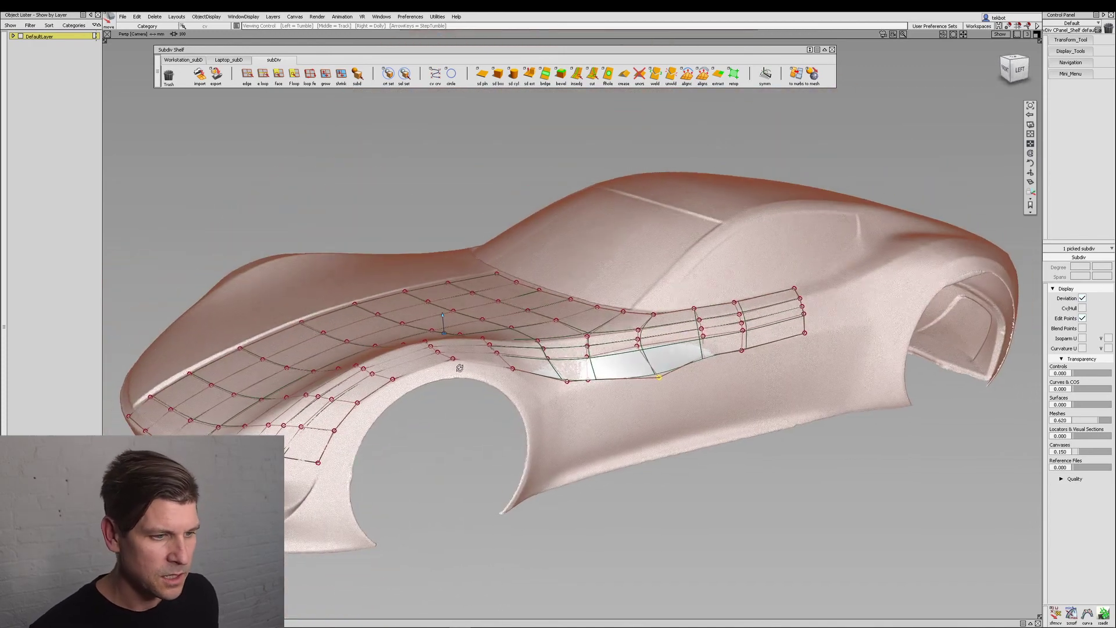
alt+shift+right_drag(459, 368, 778, 413)
alt+shift+middle_drag(778, 413, 652, 356)
ctrl+shift+drag(673, 462, 679, 212)
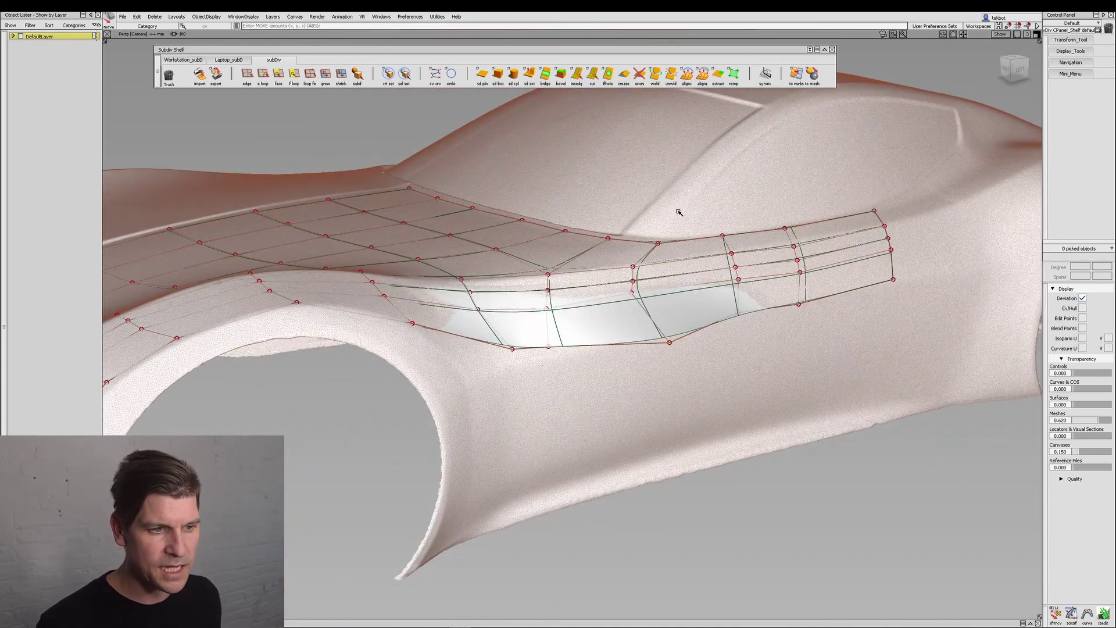
- Snap the raised lower-edge point back onto the scan with the retopology tool and enable Persistent Projection
ctrl+shift+right_drag(701, 194, 699, 274)
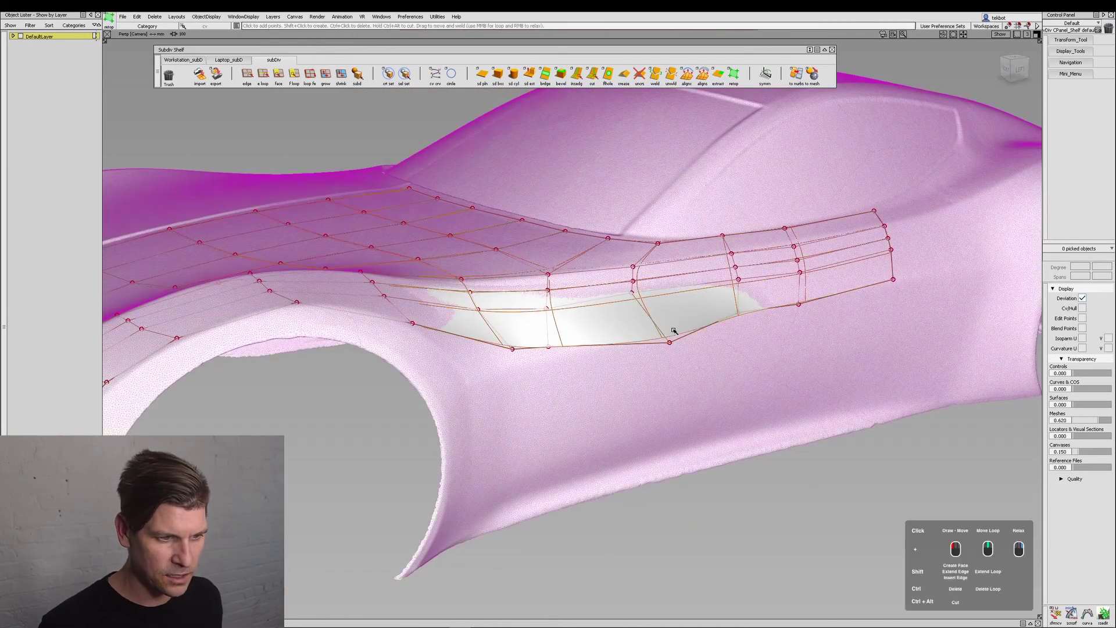
alt+shift+drag(488, 358, 686, 326)
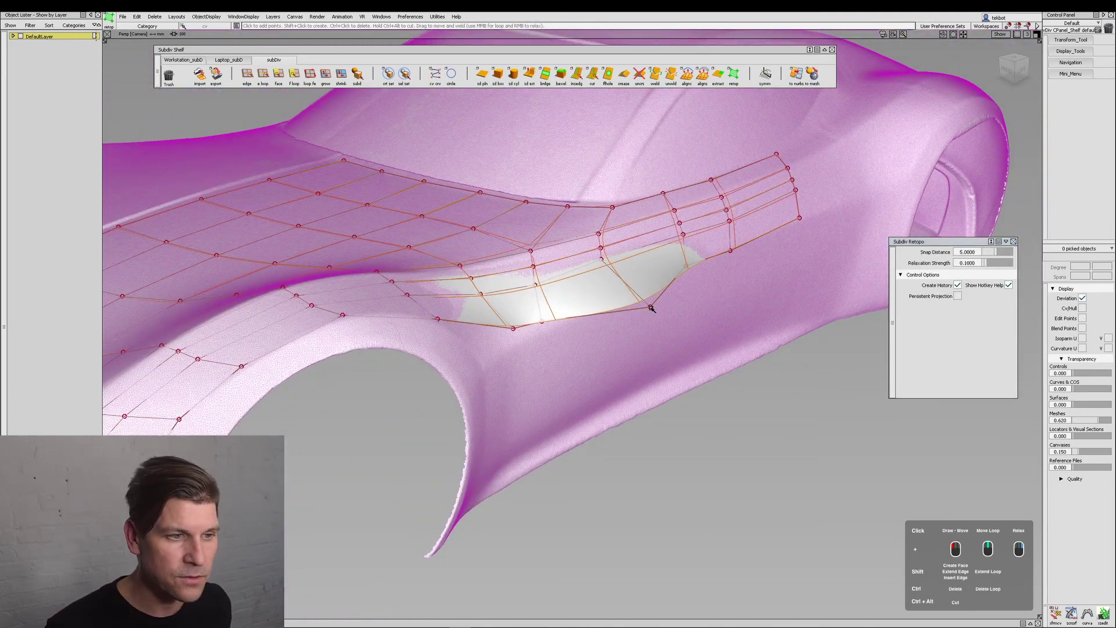
drag(651, 308, 594, 341)
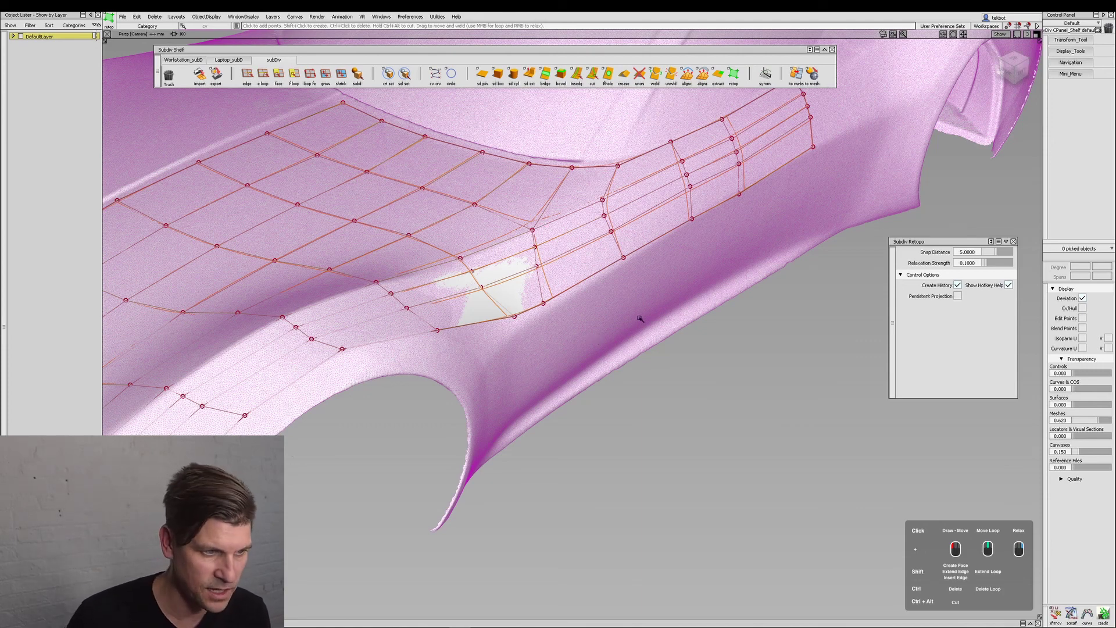
click(957, 296)
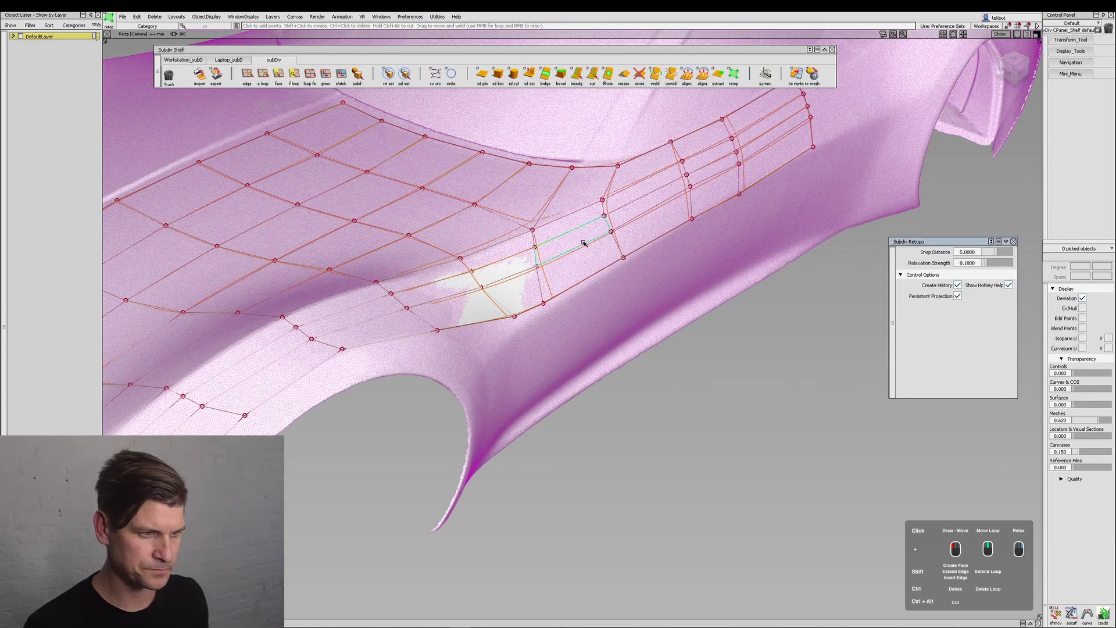
- Select the patch's lower border edge behind the wheel arch and move it in several directions to test the persistent projection
alt+shift+middle_drag(583, 242, 702, 411)
key(ctrl+z)
mouse_move(631, 348)
ctrl+shift+mouse_down()
mouse_move(655, 311)
mouse_move(628, 325)
ctrl+shift+mouse_up()
click(639, 320)
ctrl+shift+middle_drag(665, 372, 659, 323)
drag(661, 334, 681, 346)
right_drag(681, 348, 725, 363)
middle_drag(725, 363, 749, 446)
drag(625, 364, 652, 396)
right_drag(652, 396, 648, 386)
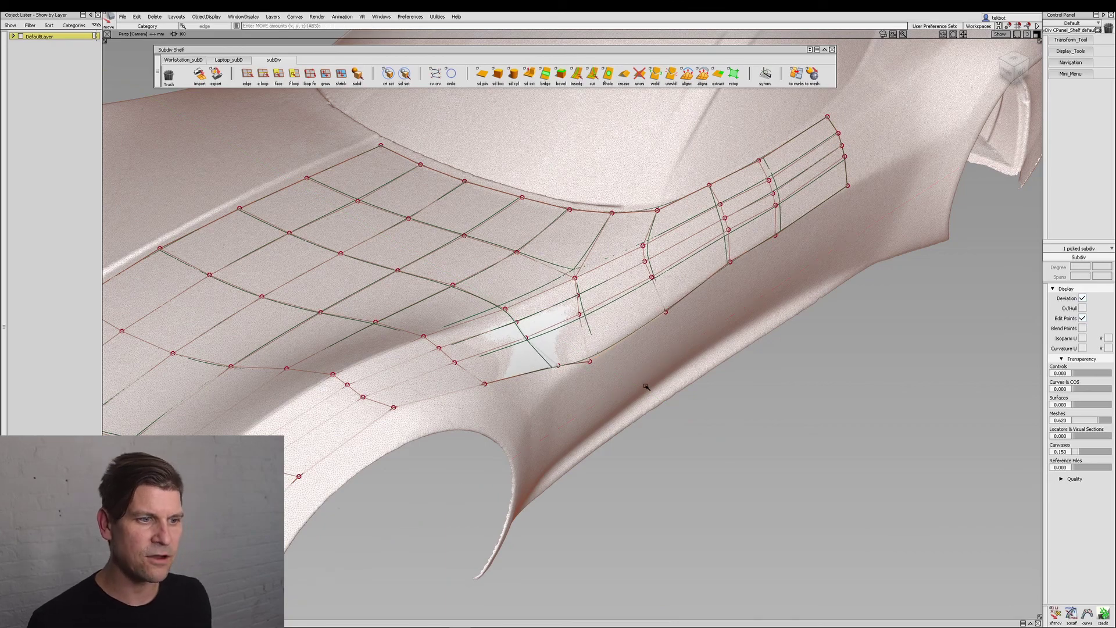